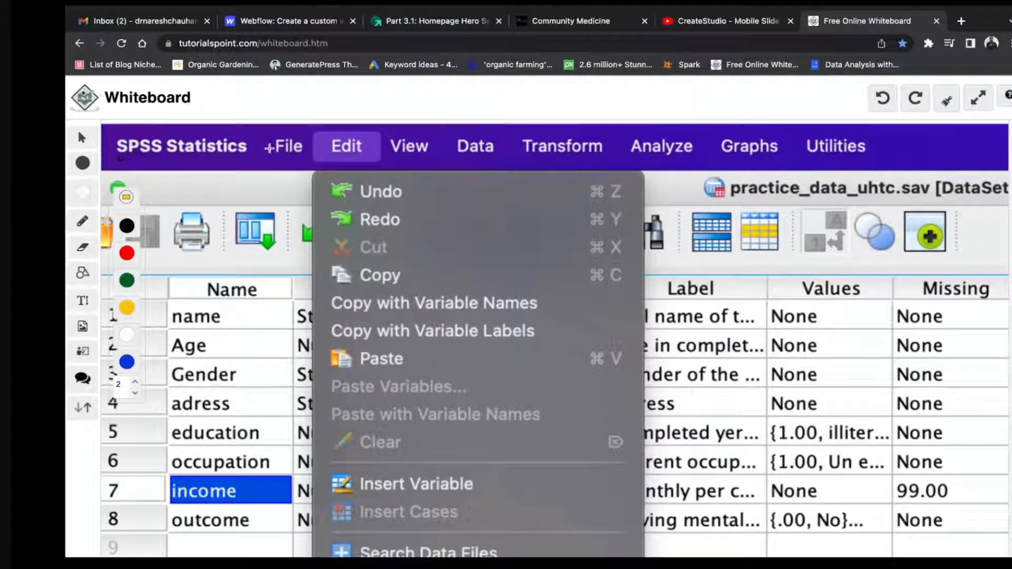
- Annotate the menu screenshot in yellow: tick File, Undo, Redo and Copy, circle Edit, and mark the Copy with Variable Names entry
drag(270, 152, 305, 144)
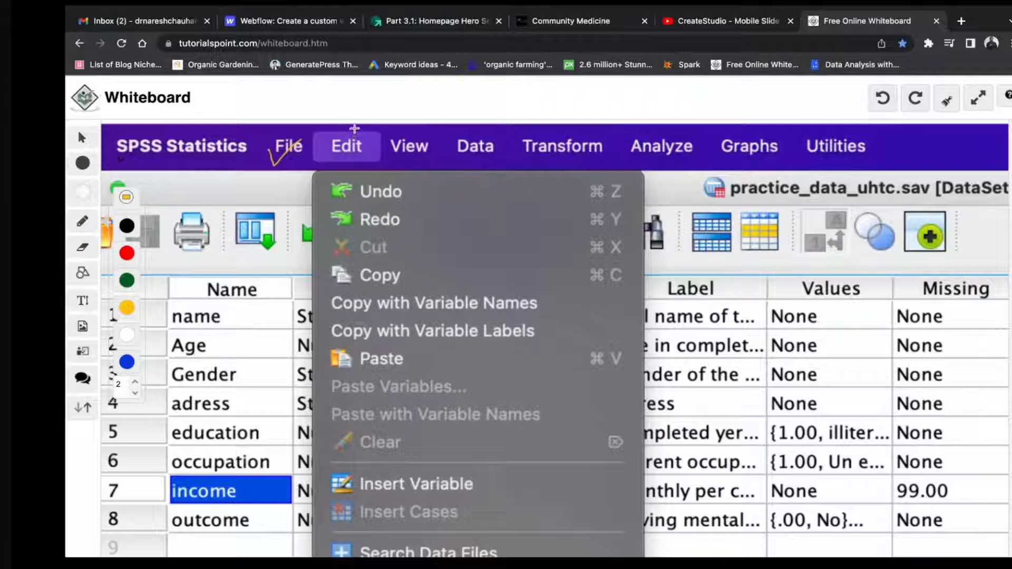
mouse_move(356, 128)
mouse_down()
mouse_move(315, 150)
mouse_move(375, 161)
mouse_move(352, 126)
mouse_move(362, 133)
mouse_up()
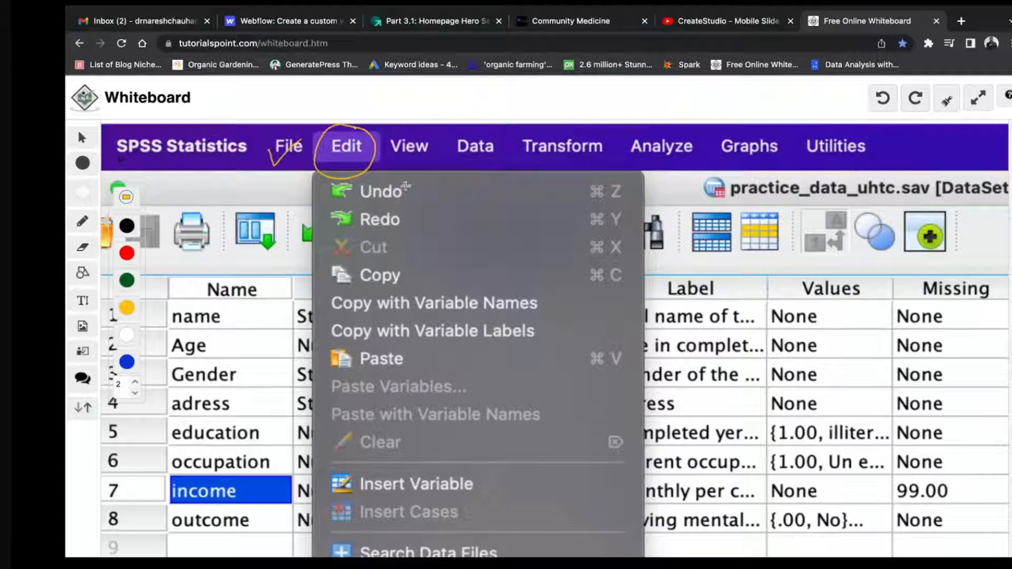
drag(415, 188, 439, 182)
drag(416, 211, 441, 210)
drag(414, 268, 438, 260)
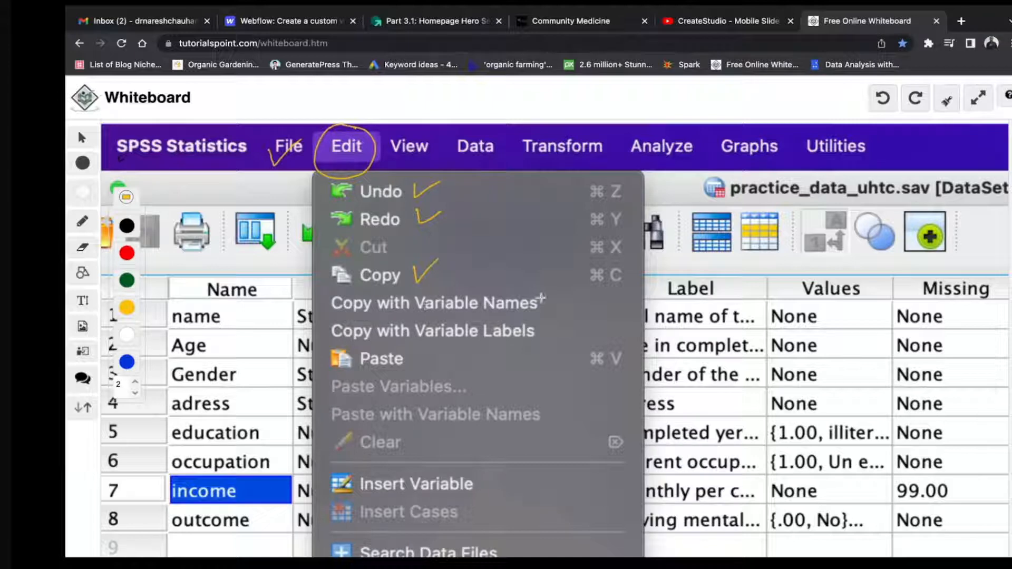
mouse_move(544, 299)
mouse_down()
mouse_move(549, 307)
mouse_move(566, 297)
mouse_move(582, 317)
mouse_up()
- Circle the Insert Variable and Insert Cases entries and the Find and Find Next entries on the screenshot in yellow
scroll(484, 446, down, 5)
mouse_move(377, 221)
mouse_down()
mouse_move(416, 226)
mouse_move(424, 269)
mouse_move(443, 266)
mouse_move(381, 249)
mouse_move(362, 286)
mouse_move(465, 295)
mouse_move(446, 262)
mouse_up()
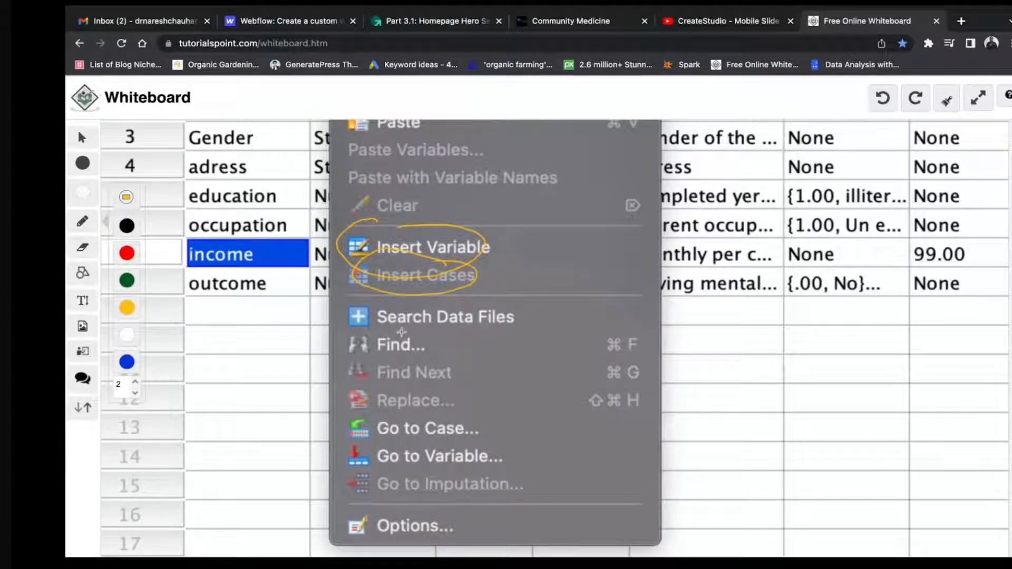
mouse_move(399, 324)
mouse_down()
mouse_move(338, 348)
mouse_move(364, 385)
mouse_up()
mouse_move(422, 333)
mouse_down()
mouse_move(384, 328)
mouse_move(365, 385)
mouse_up()
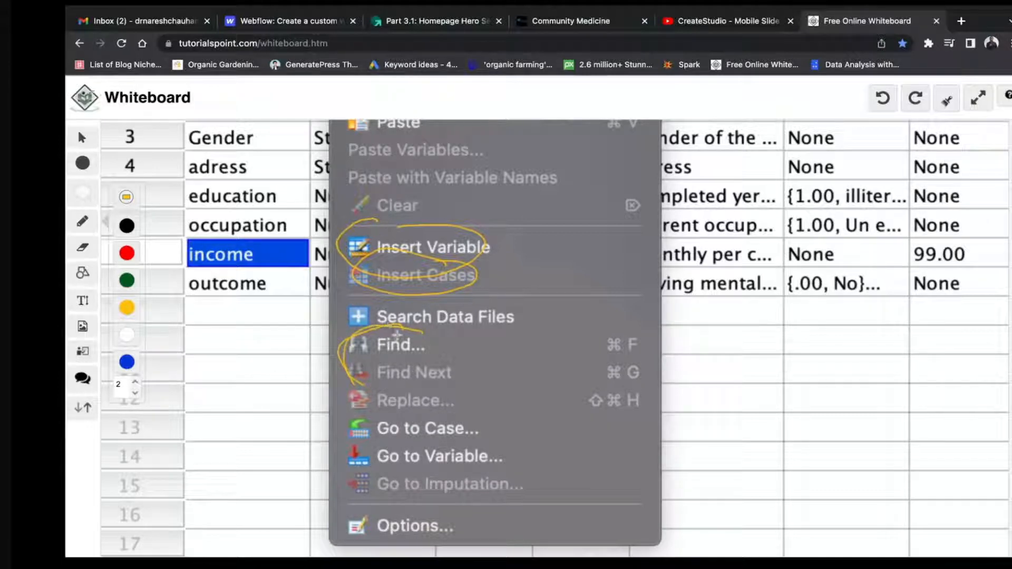
mouse_move(404, 325)
mouse_down()
mouse_move(455, 341)
mouse_move(453, 377)
mouse_move(442, 384)
mouse_up()
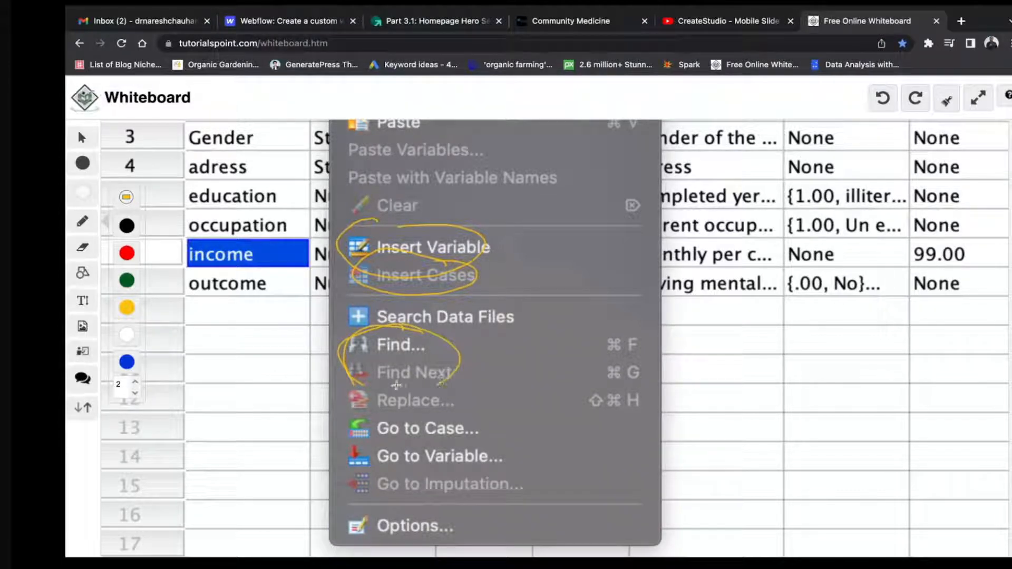
drag(368, 386, 405, 382)
mouse_move(340, 353)
mouse_down()
mouse_move(387, 394)
mouse_move(437, 394)
mouse_move(463, 364)
mouse_move(426, 340)
mouse_up()
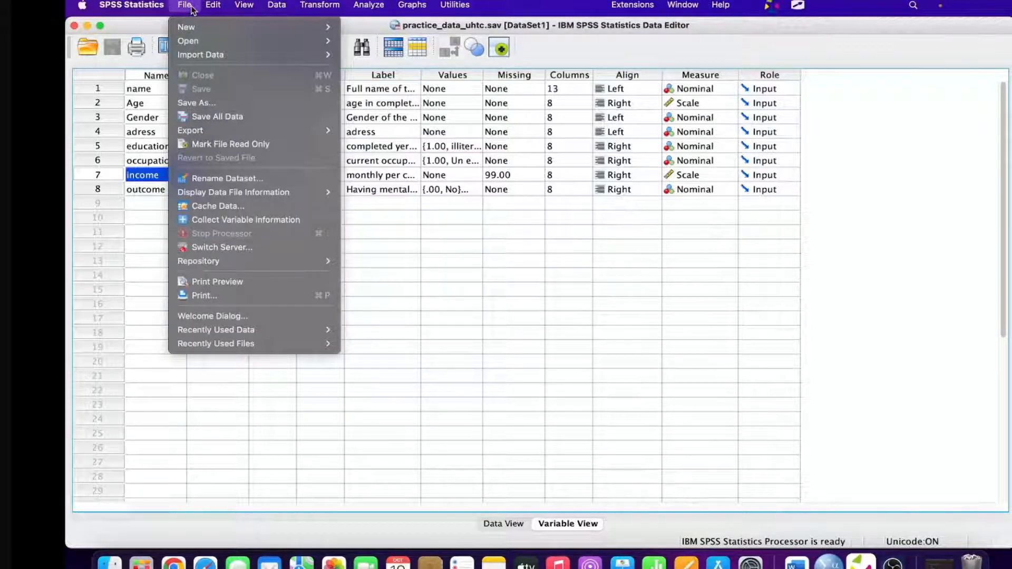
- Add a new variable named vcxvxcb in row 9 of the variable list
mouse_move(211, 5)
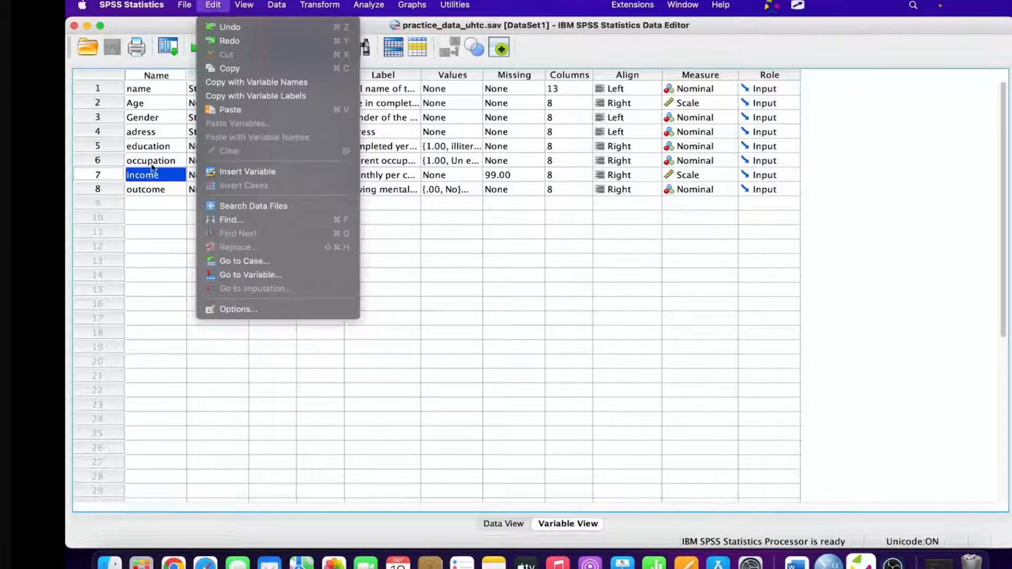
click(160, 207)
click(160, 205)
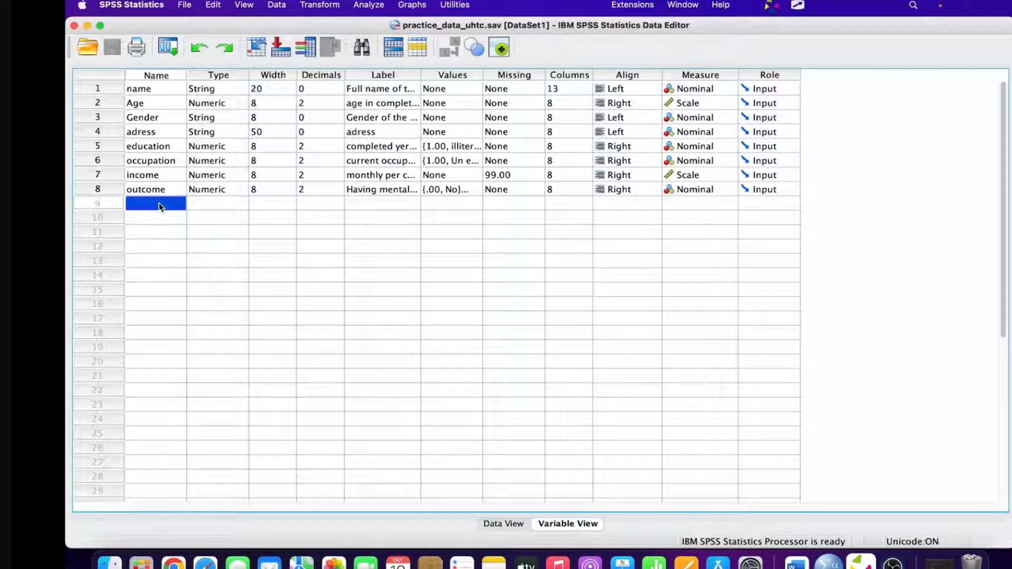
text(vcxvxcb)
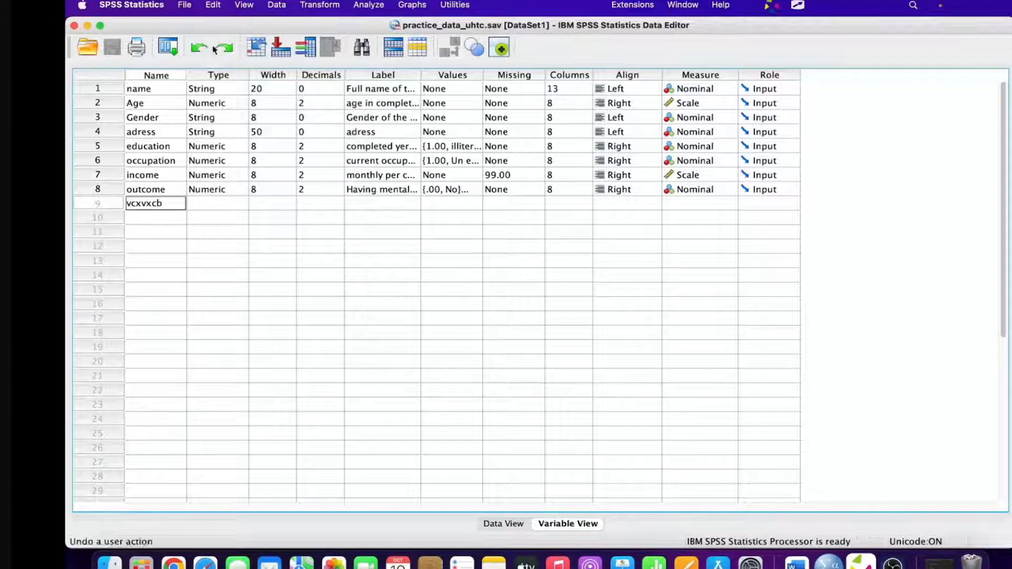
click(213, 5)
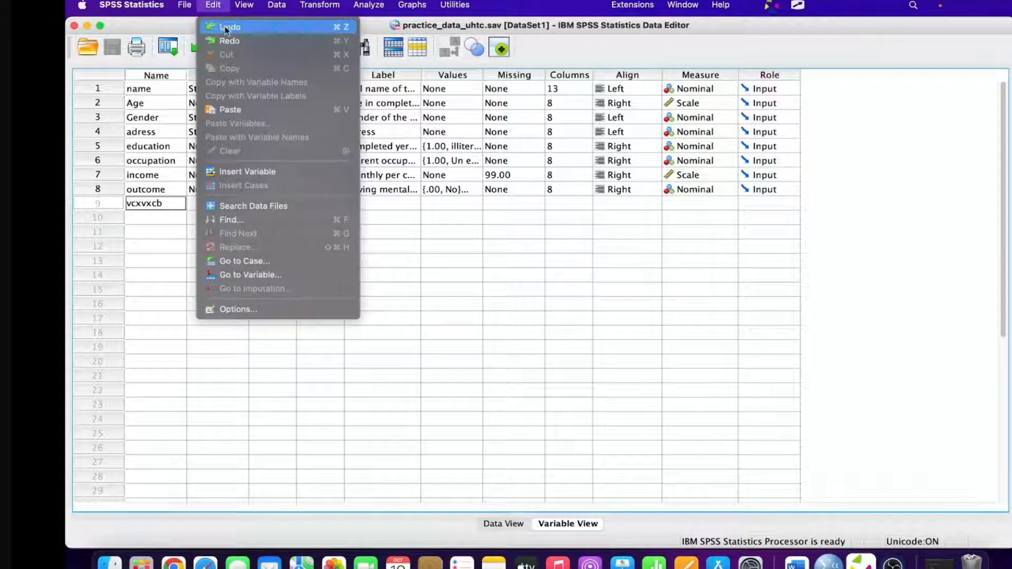
click(226, 28)
key(Return)
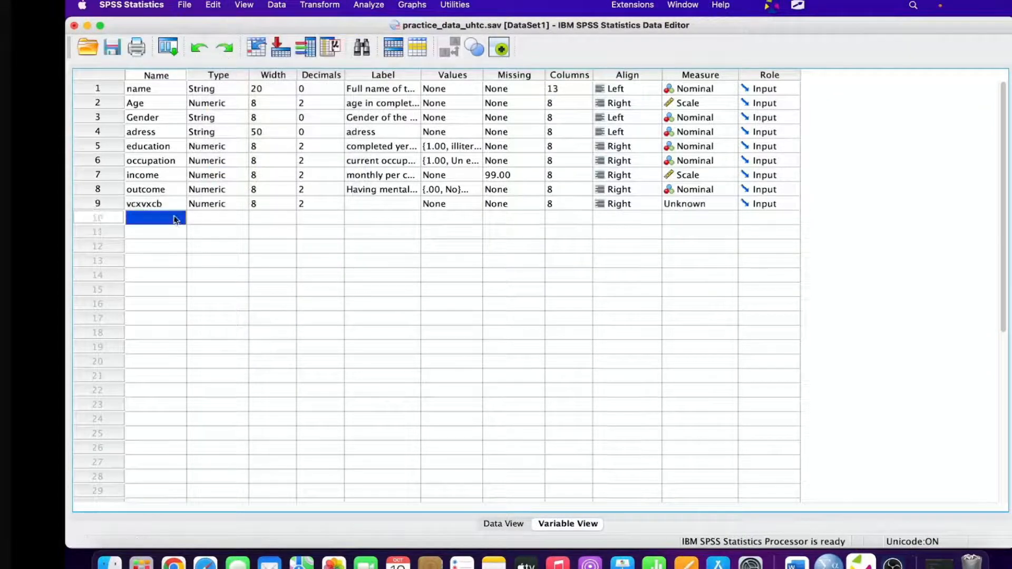
- Undo the addition of variable vcxvxcb, redo it, and undo it once more
click(212, 5)
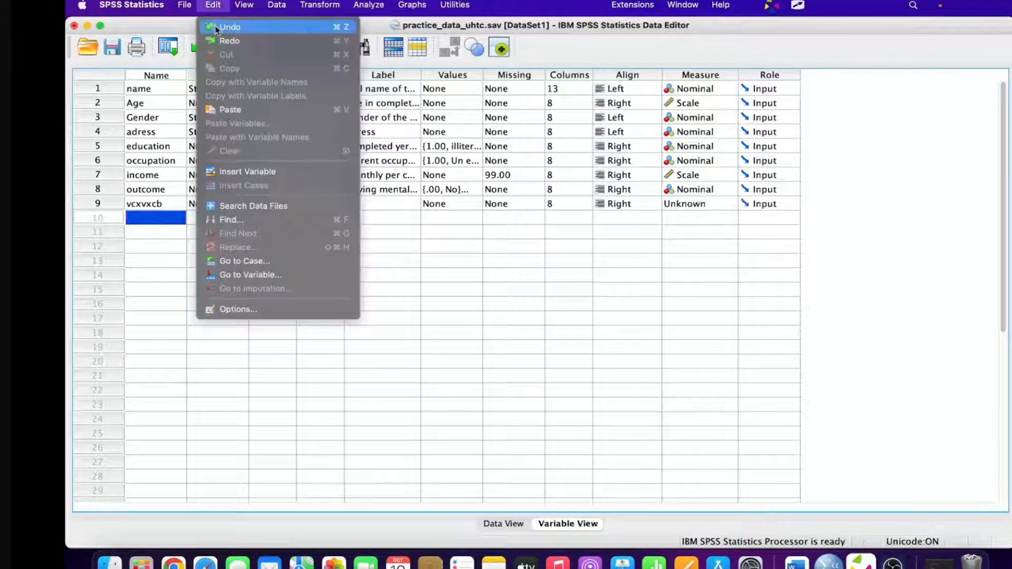
click(216, 27)
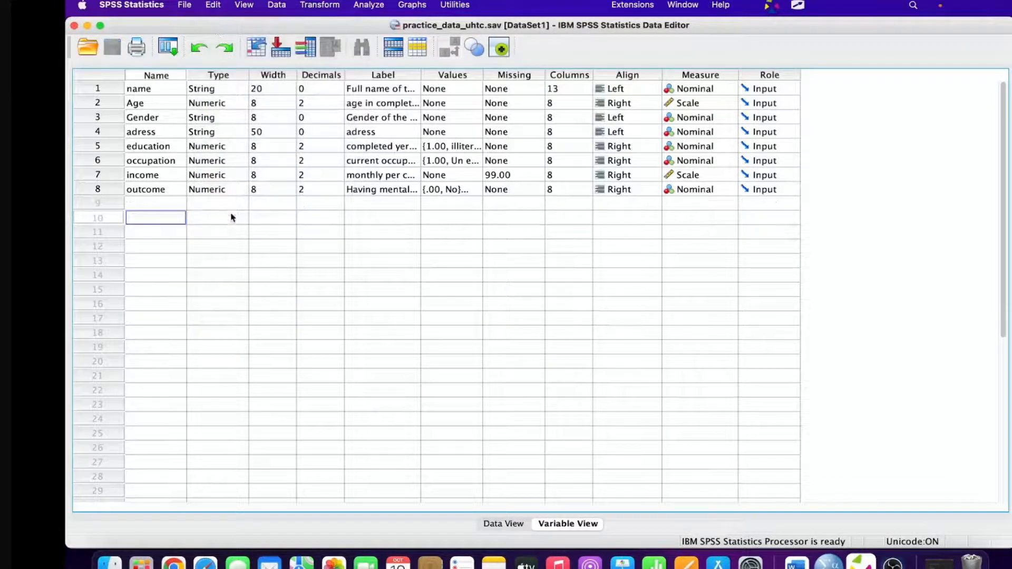
click(215, 6)
click(219, 37)
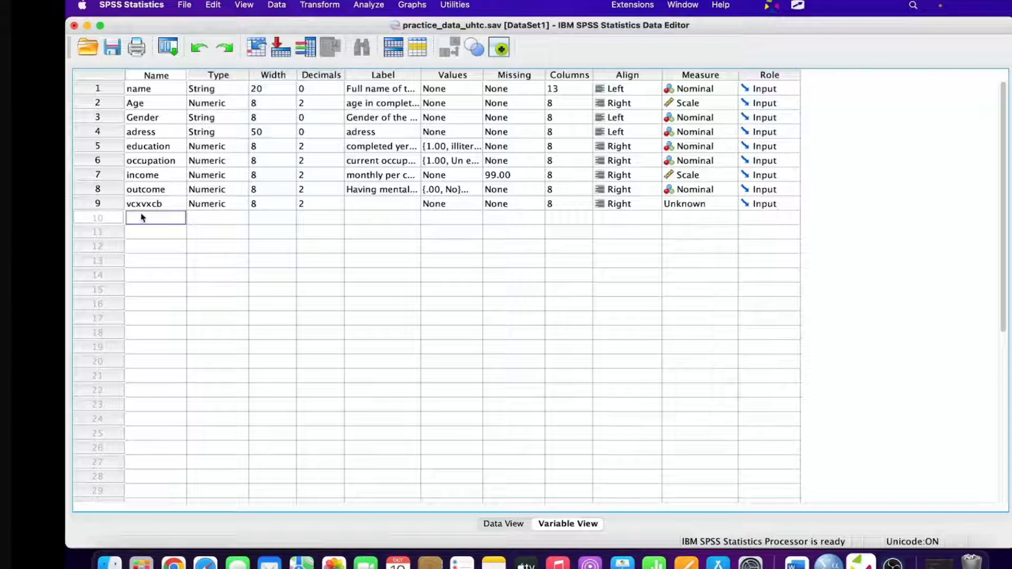
click(199, 49)
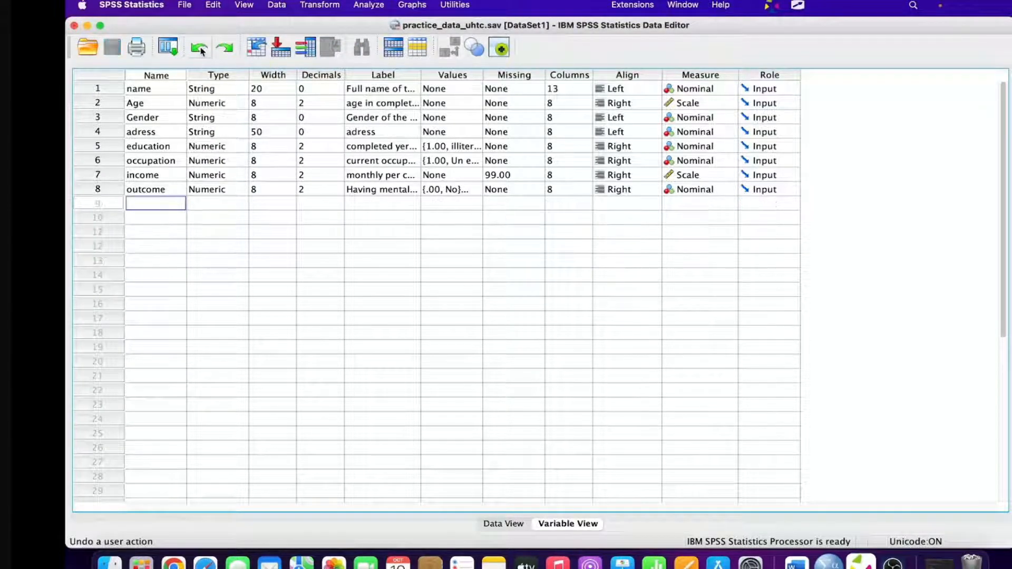
- Copy the whole row of the variable "name" with variable labels
click(213, 6)
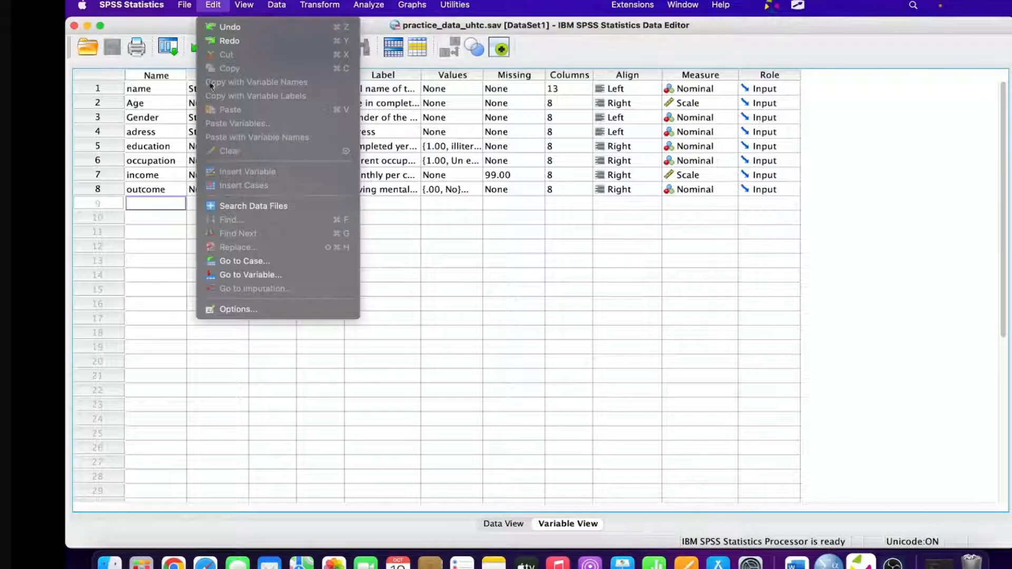
click(109, 87)
click(108, 88)
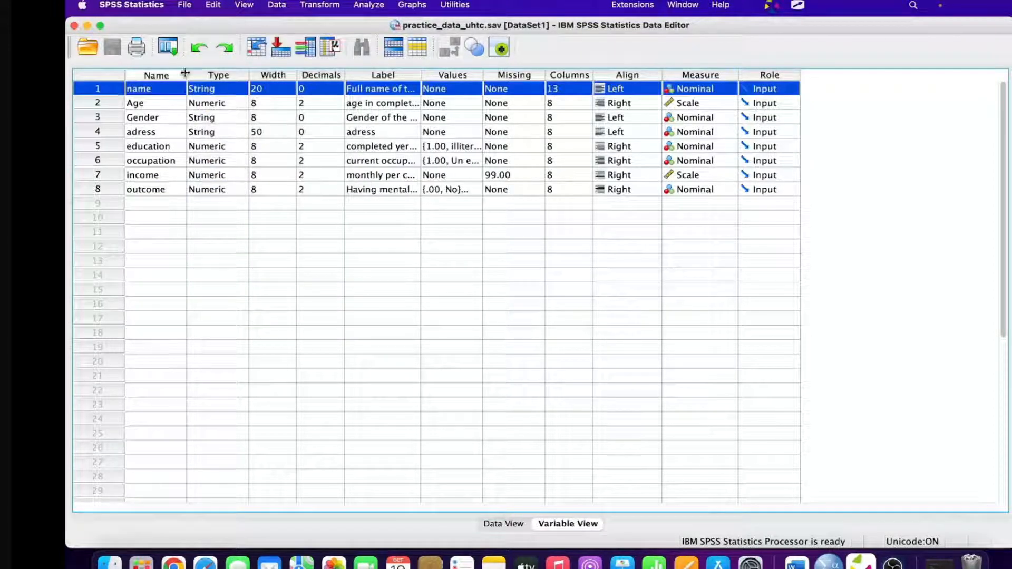
click(213, 5)
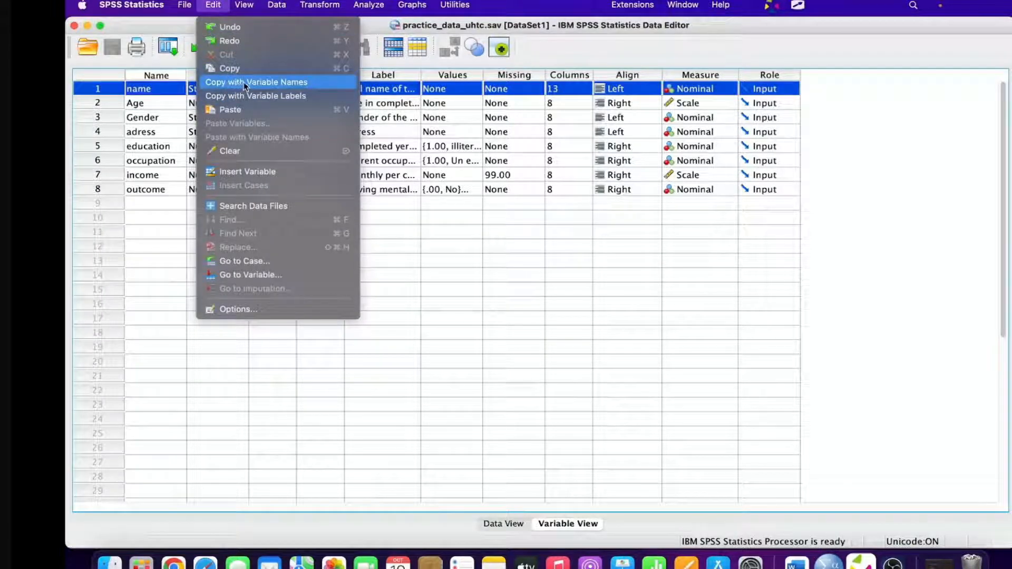
click(267, 97)
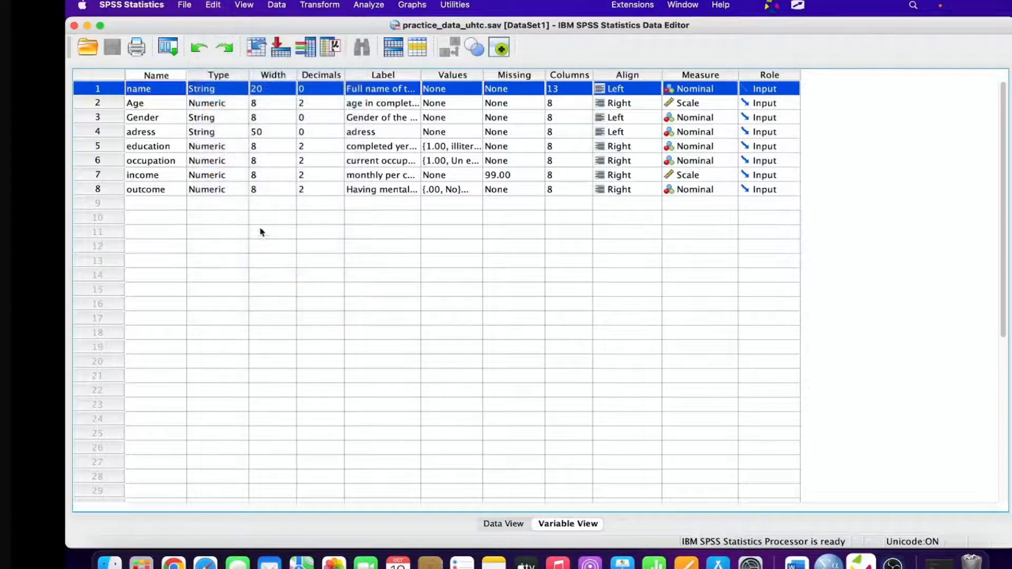
- Create a new empty dataset
click(87, 47)
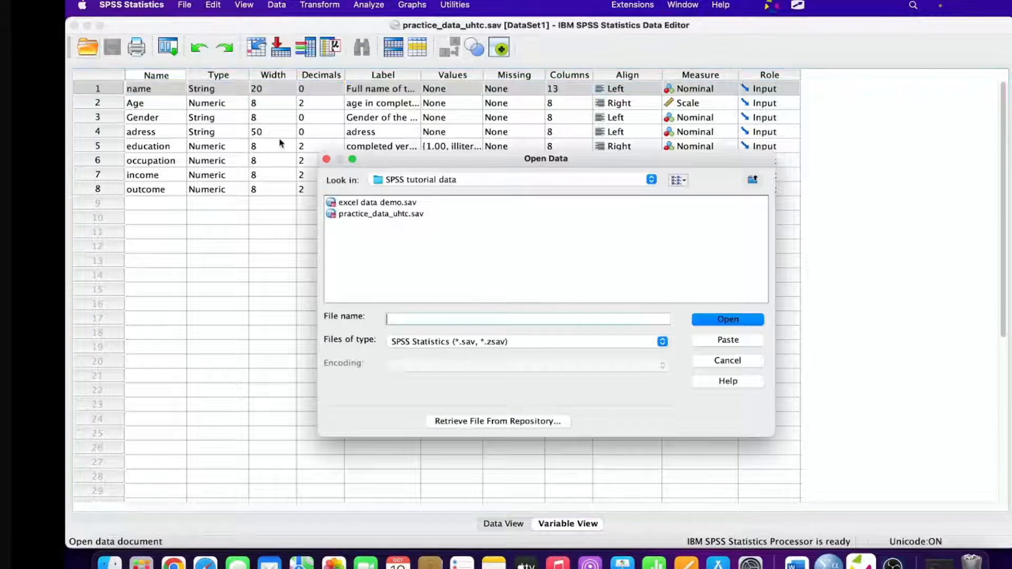
click(326, 158)
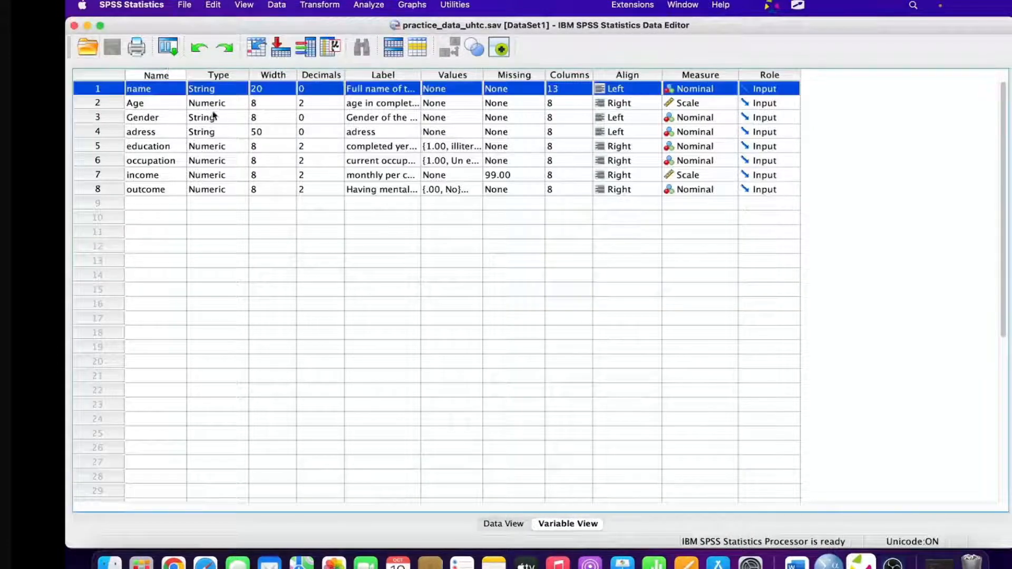
click(183, 7)
mouse_move(307, 28)
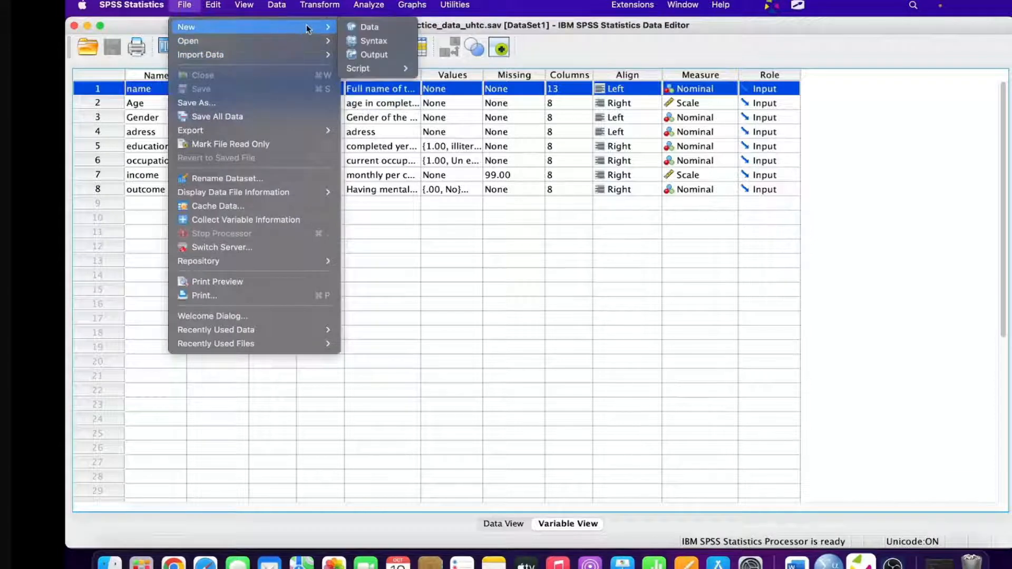
click(360, 26)
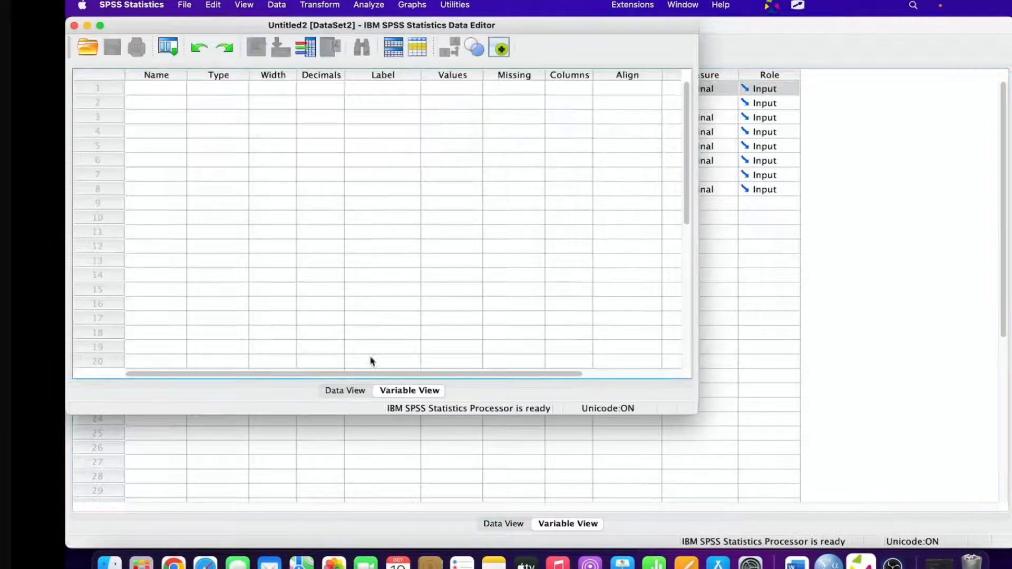
- Paste the copied variable into row 1 of the new dataset, and close that dataset without saving
click(151, 89)
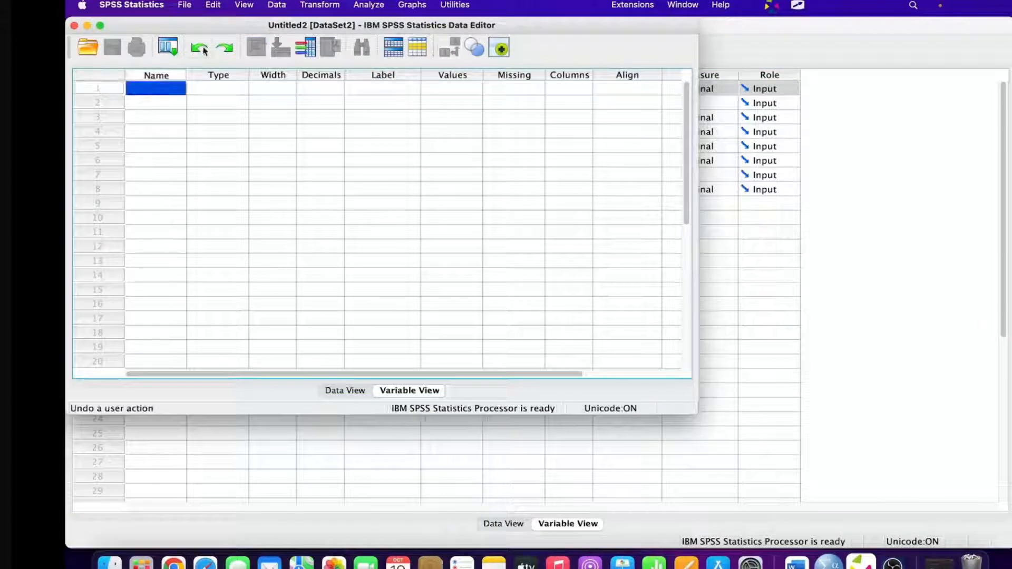
click(206, 5)
click(231, 112)
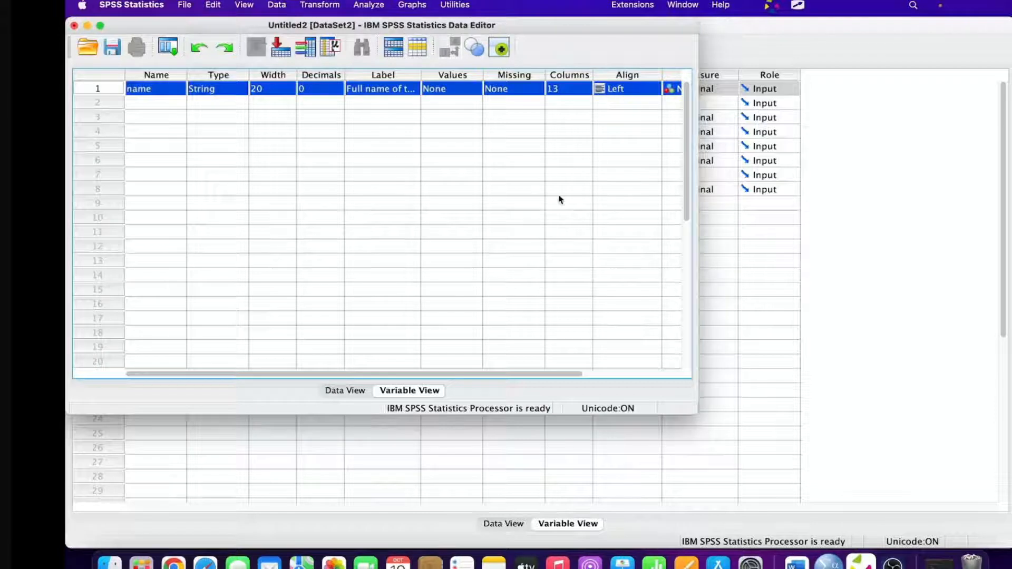
drag(346, 374, 266, 373)
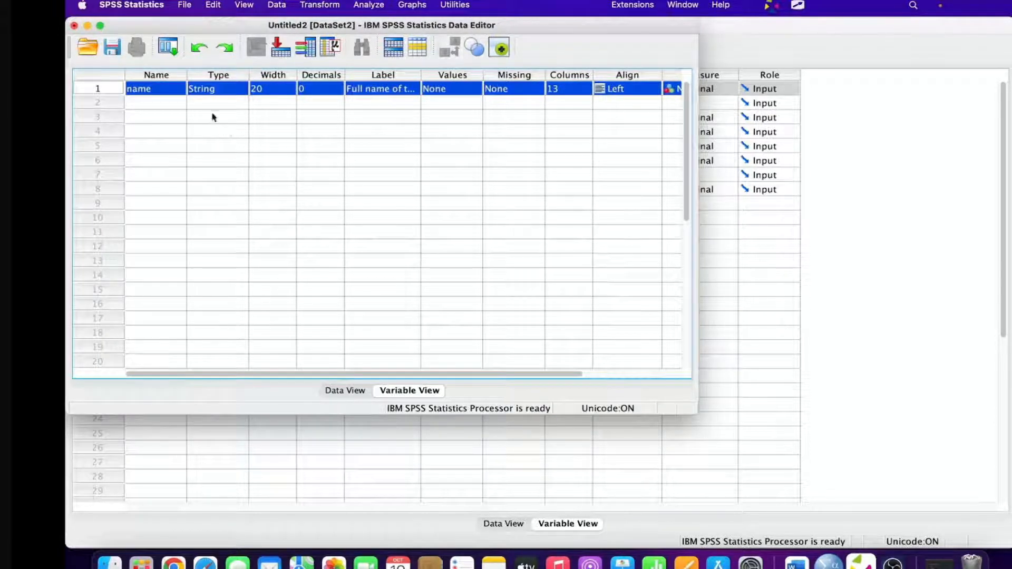
click(73, 26)
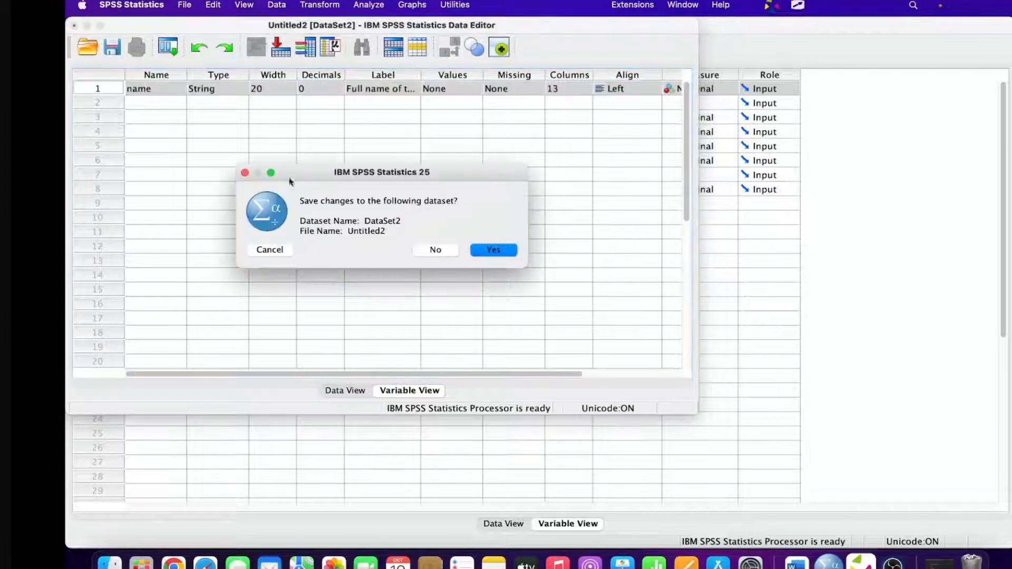
click(445, 254)
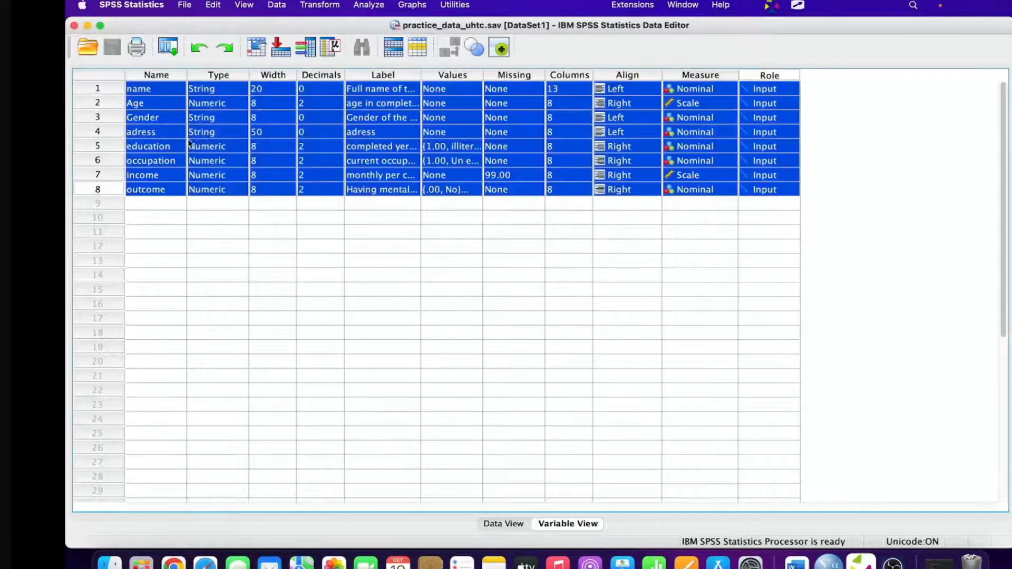
- Insert a new variable in row 9, below the variable outcome
click(213, 6)
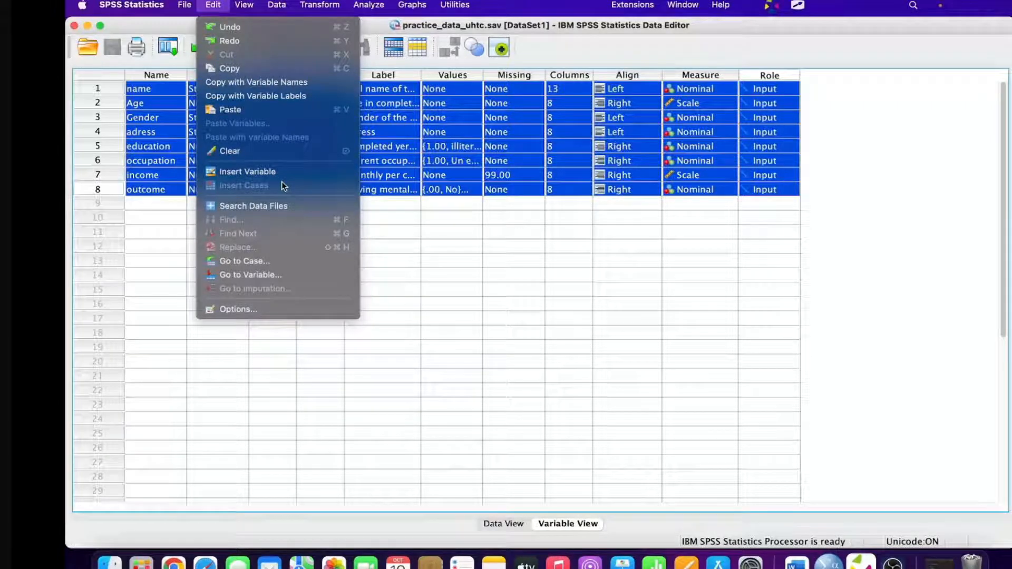
click(171, 209)
click(170, 209)
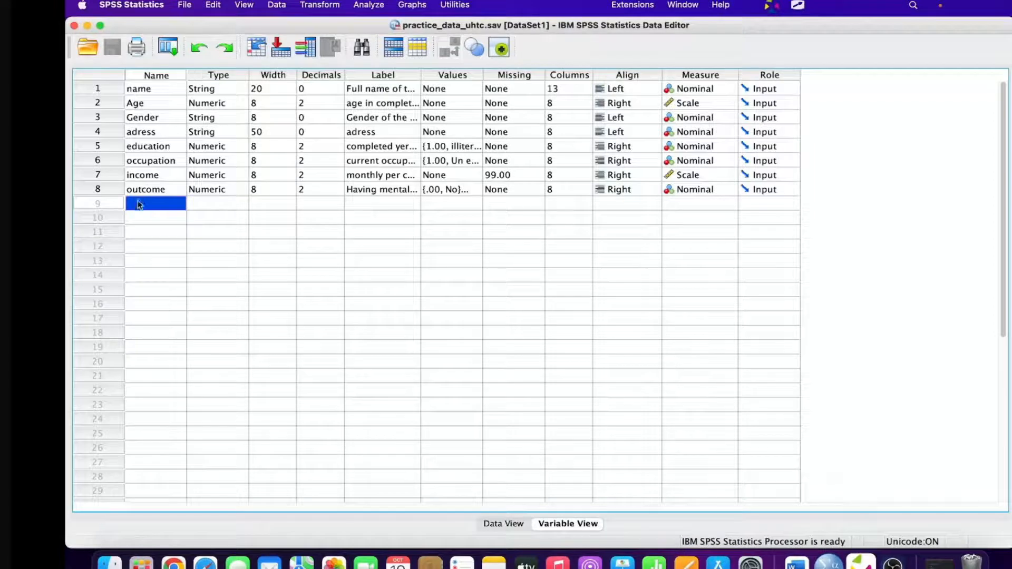
click(213, 6)
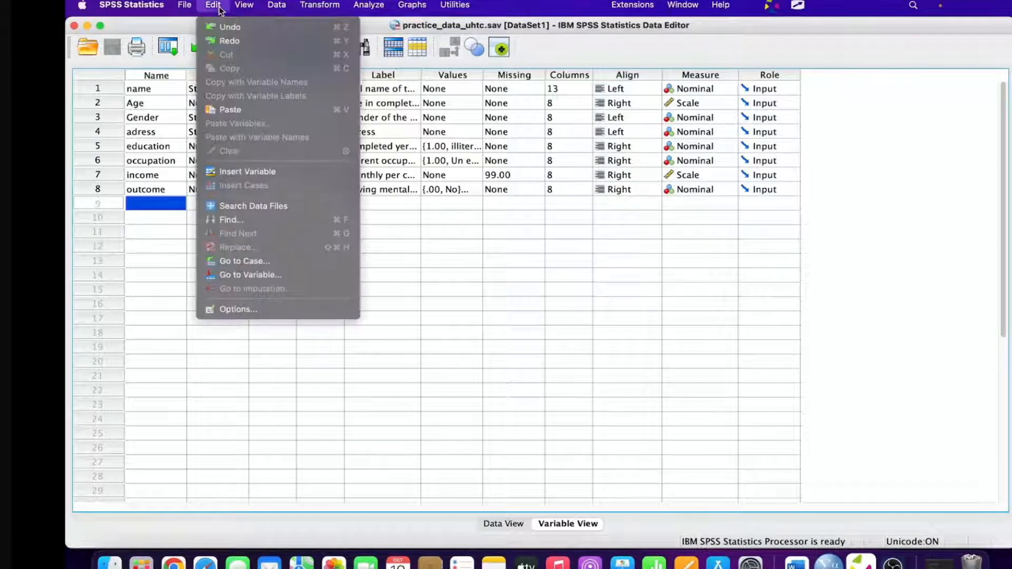
click(254, 171)
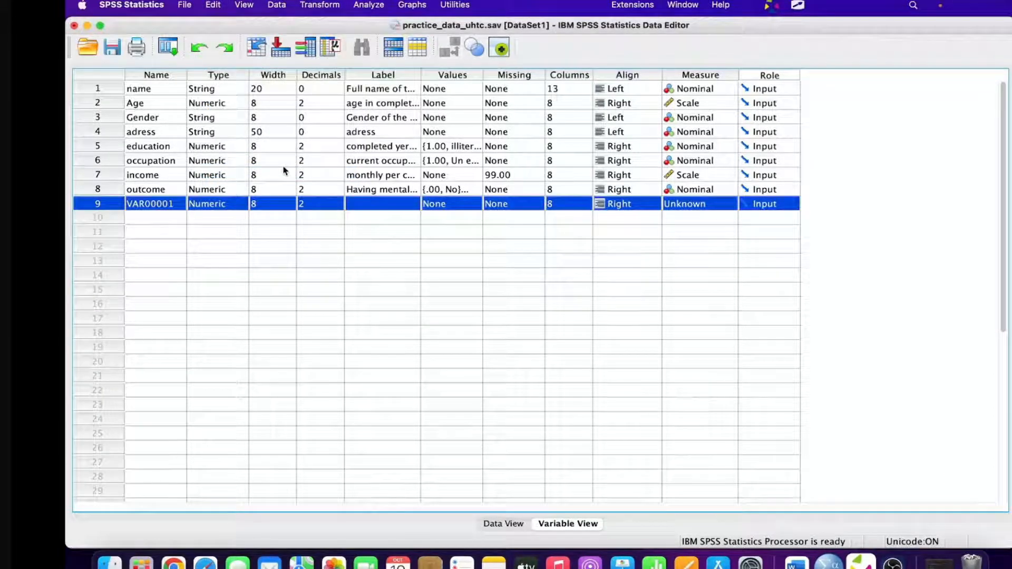
- Try to rename the variable in row 9 to a name starting with "daily work"
click(150, 208)
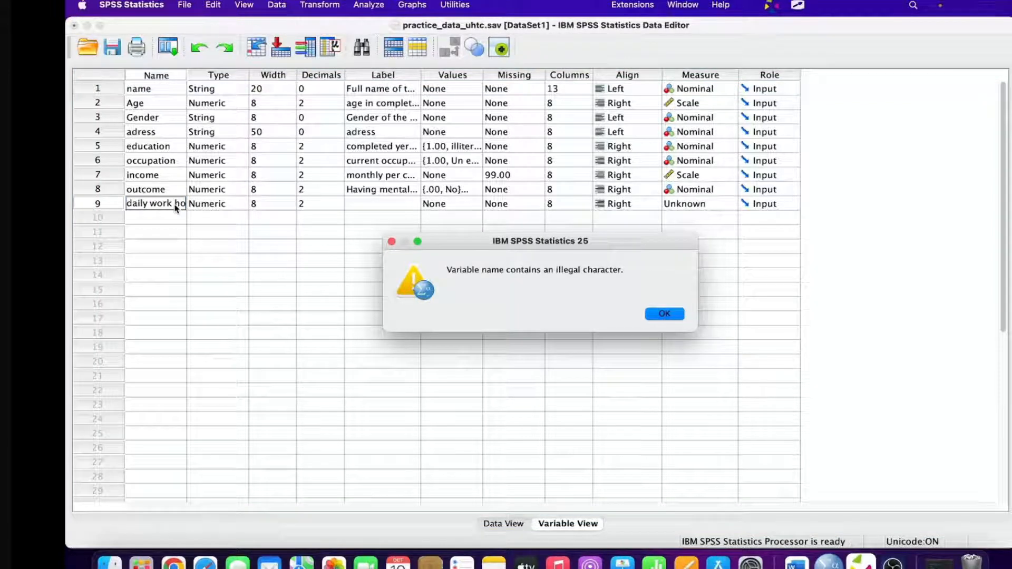
click(665, 315)
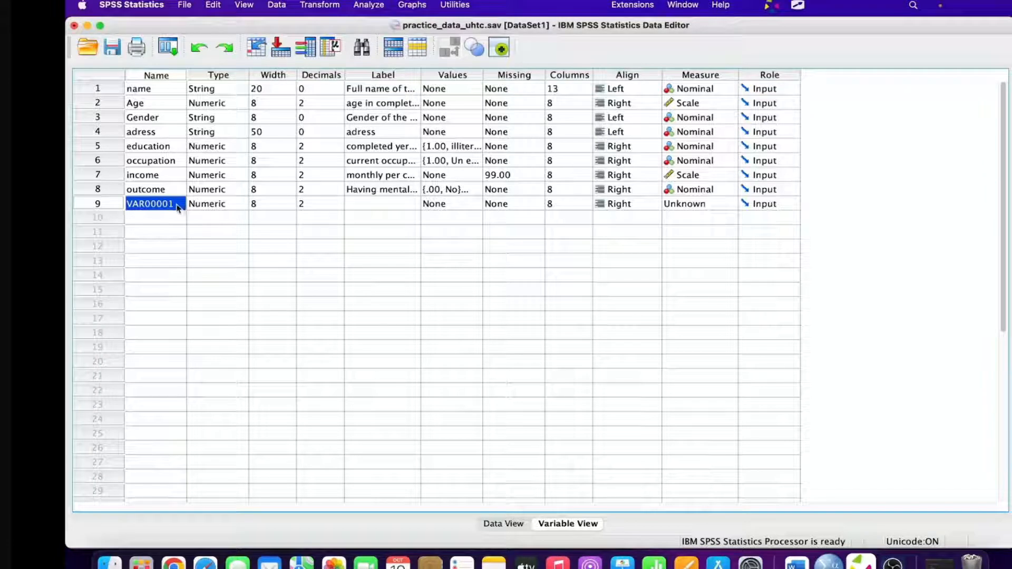
- Rename the variable in row 9 as daily_work_hrs
double_click(177, 204)
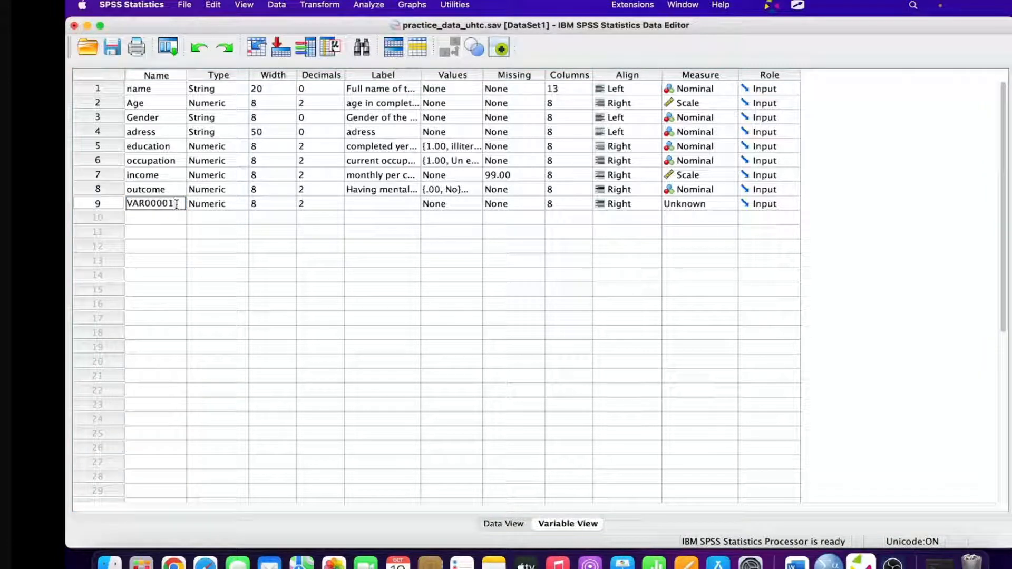
key(BackSpace)
key(BackSpace)
key(BackSpace)
key(BackSpace)
key(BackSpace)
key(BackSpace)
key(BackSpace)
key(BackSpace)
text(daily_)
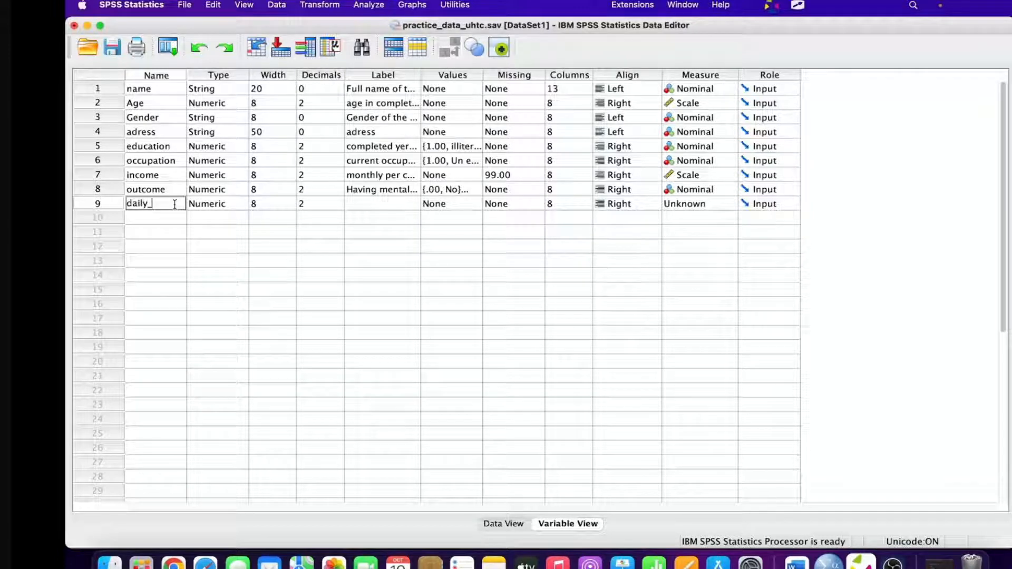
text(work_hrs)
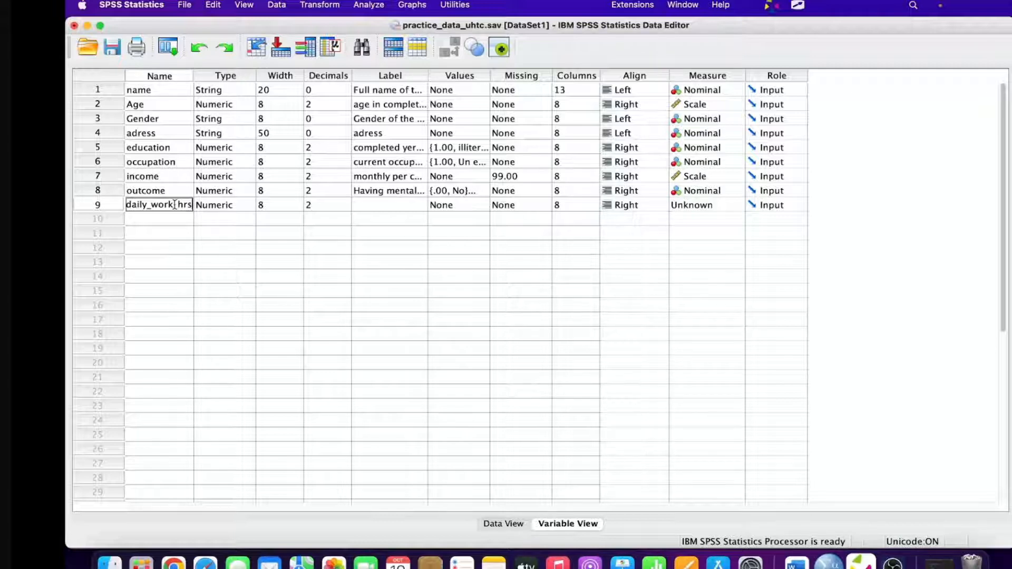
- Give the variable daily_work_hrs the label "how many hours participant is working"
key(Tab)
key(Tab)
key(Tab)
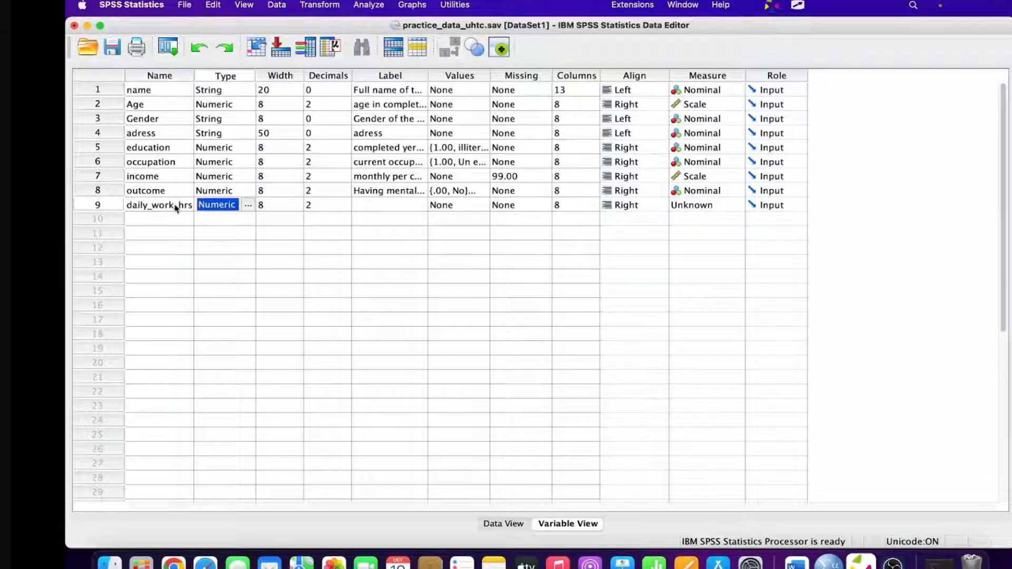
key(Tab)
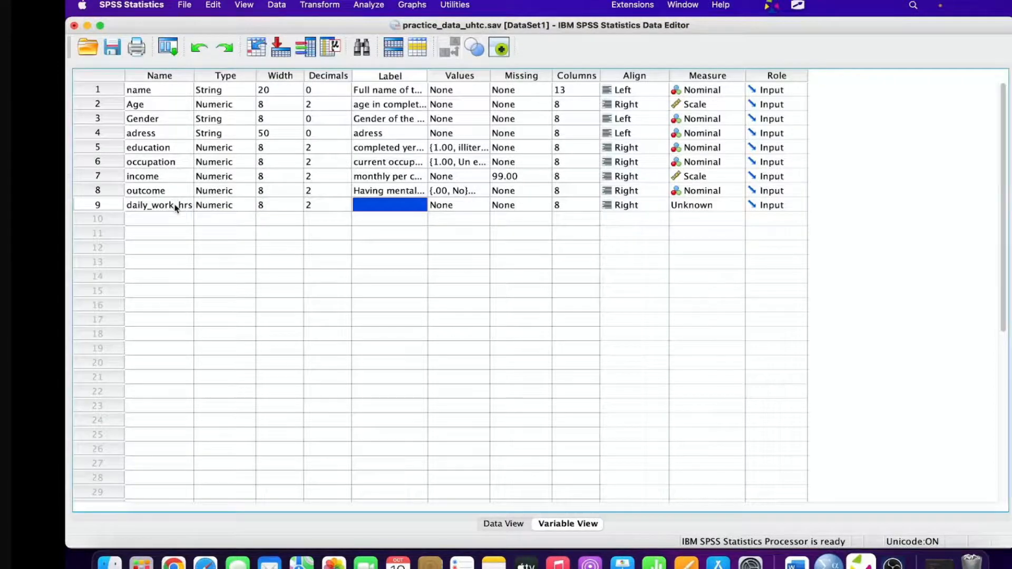
text(ho)
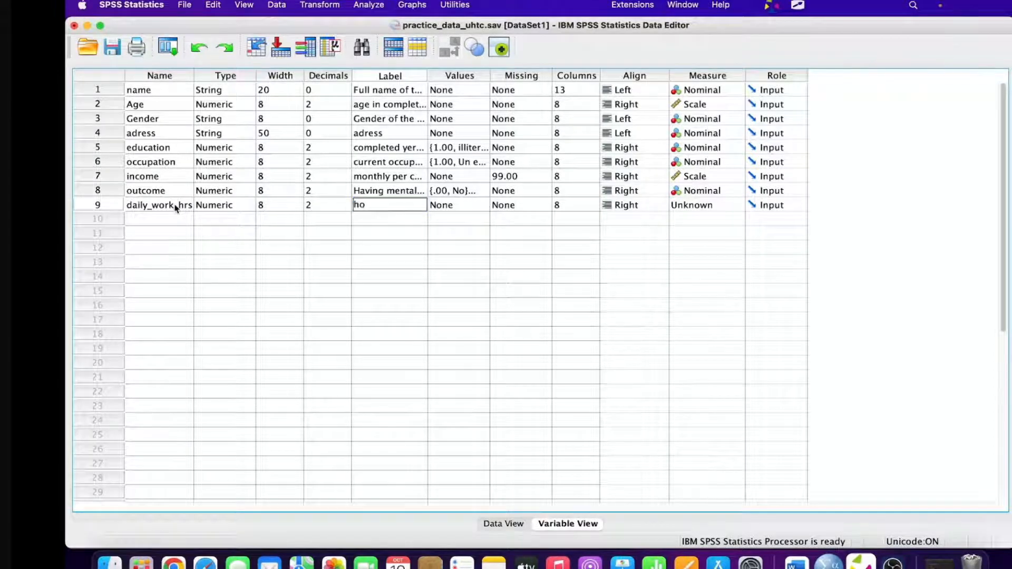
text(w many hours p)
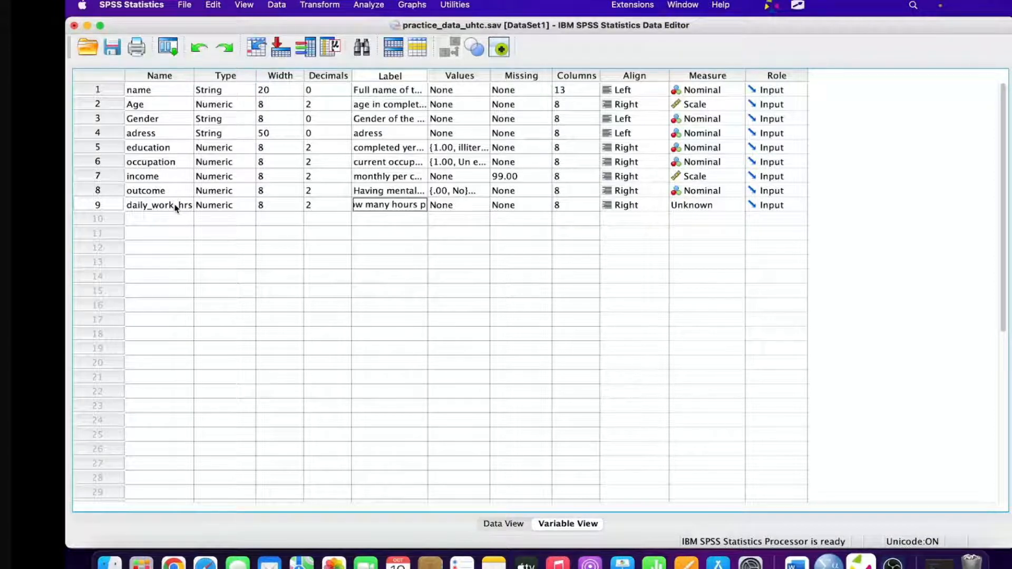
text(articip)
text(ant is)
text( working)
key(Tab)
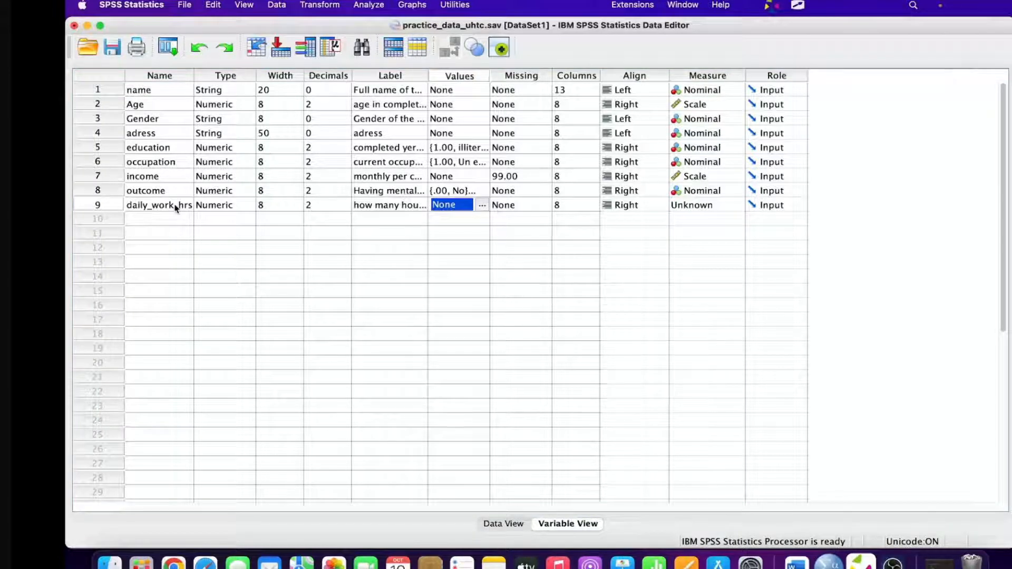
- Set the measurement level of daily_work_hrs to Scale, leaving its values, missing, columns and alignment at their defaults
key(Tab)
key(Tab)
key(Tab)
key(Tab)
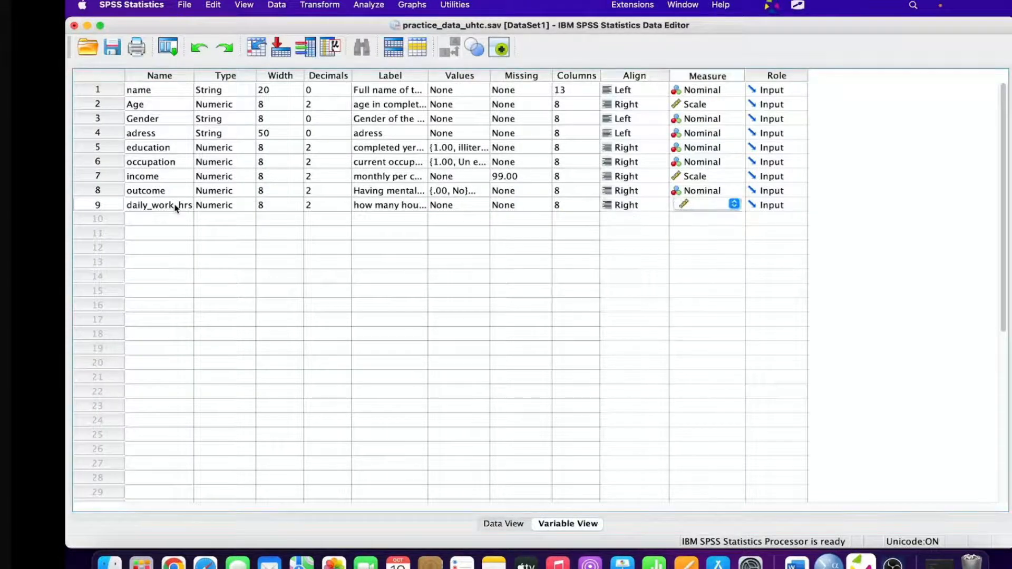
key(Tab)
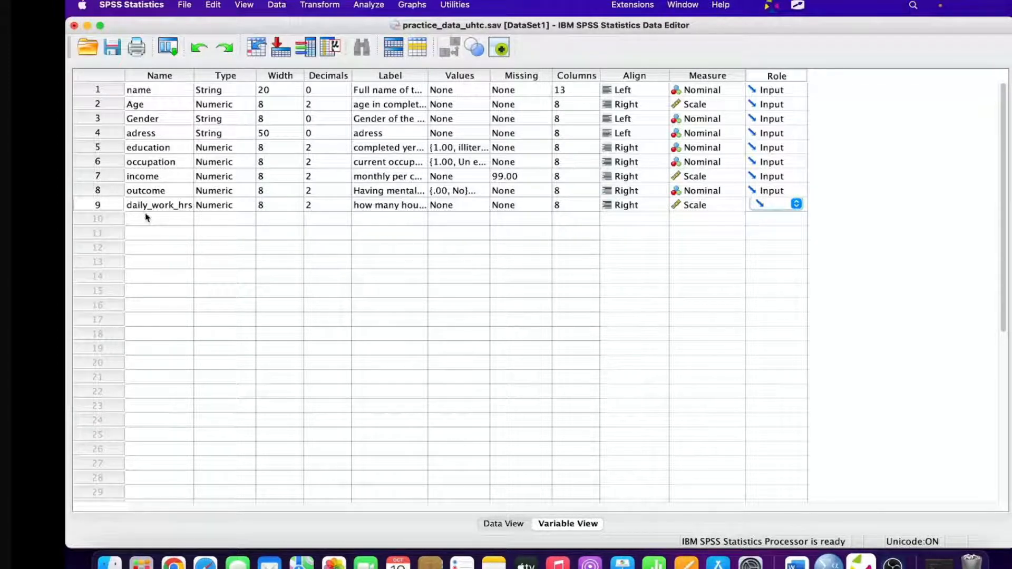
- Check the new daily_work_hrs column in the data grid against its variable definition, ending on the data grid
double_click(111, 209)
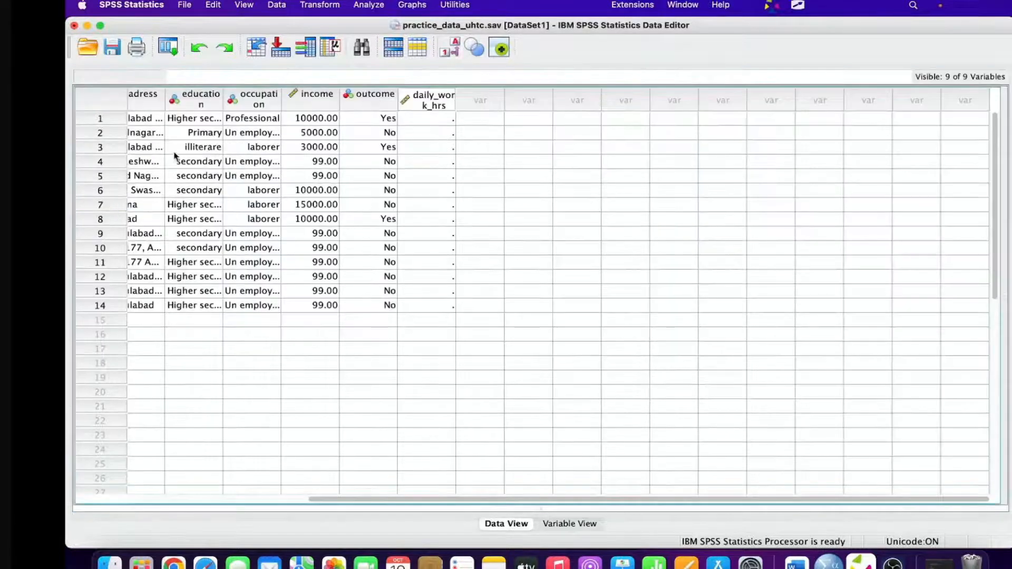
drag(477, 501, 199, 500)
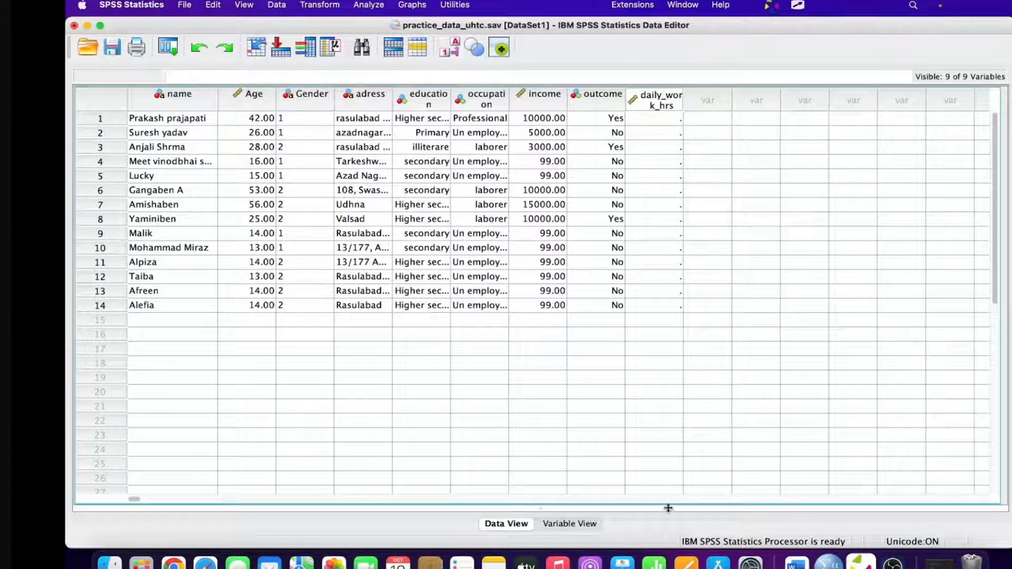
click(580, 524)
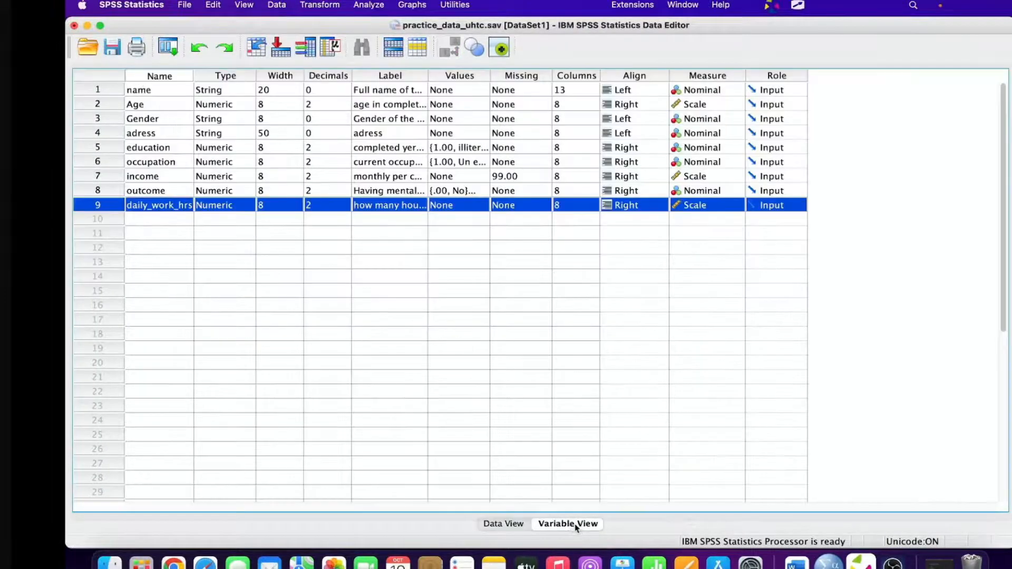
click(510, 525)
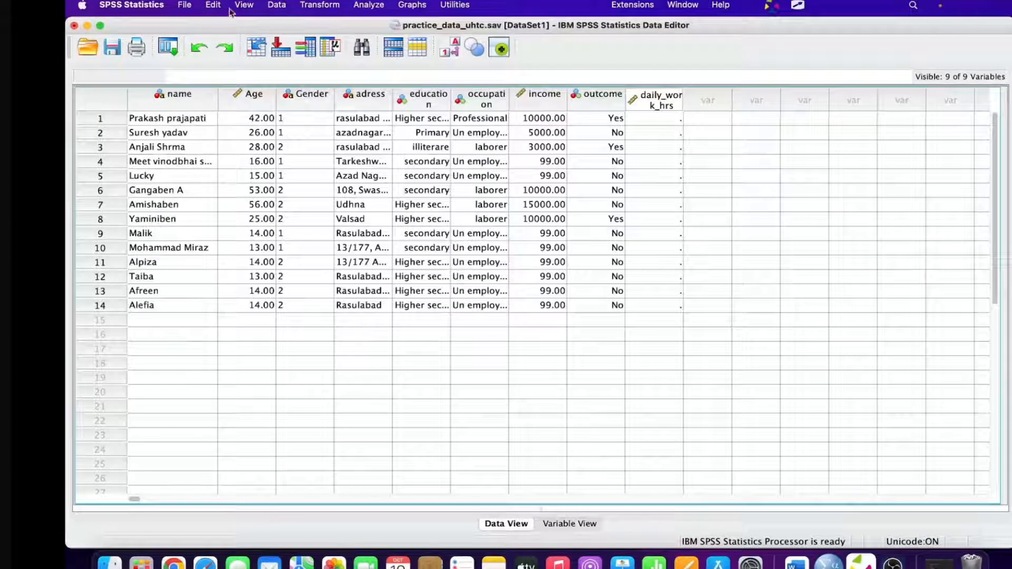
- Insert a new case in row 15, directly below the last record
click(213, 7)
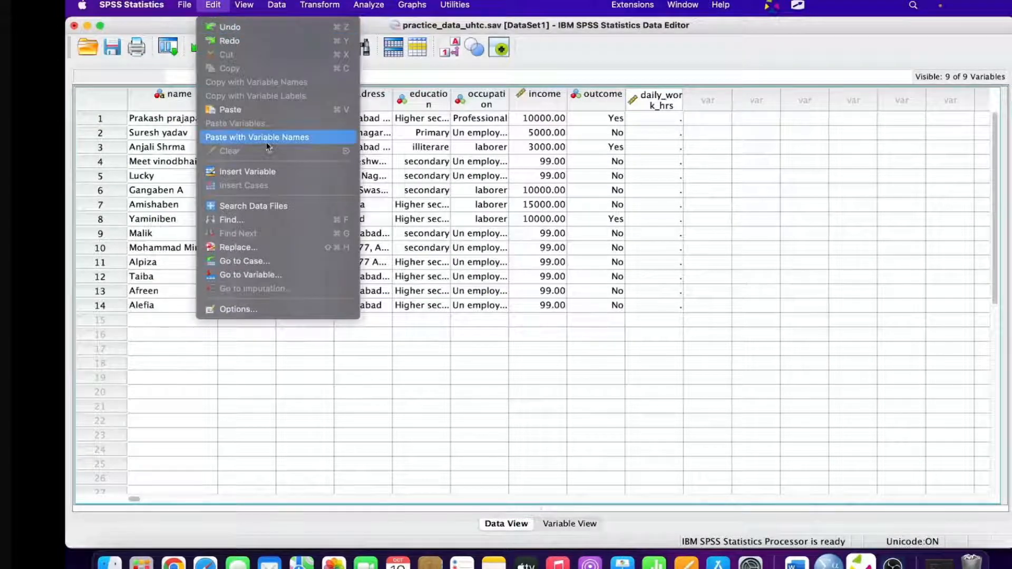
click(147, 322)
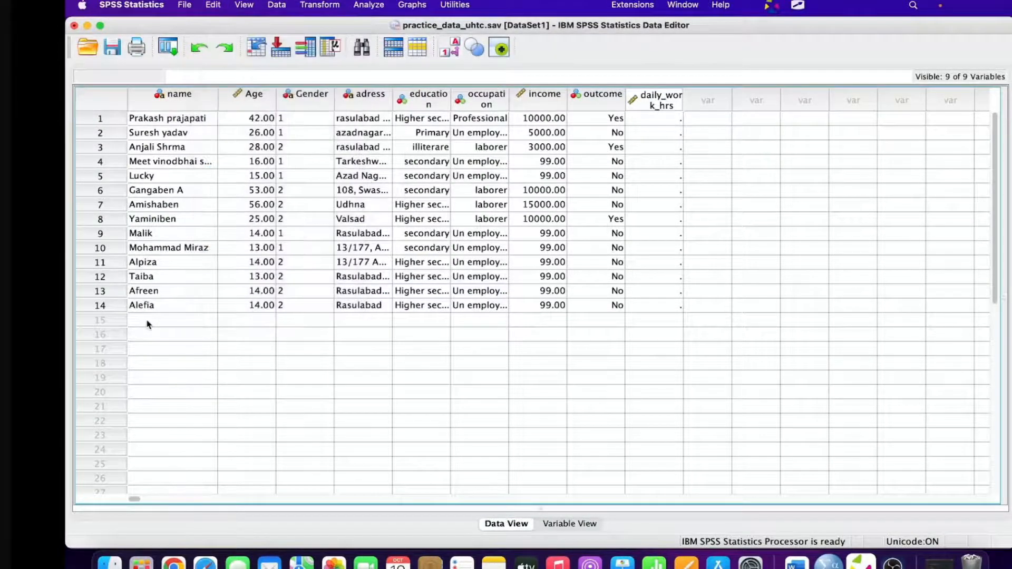
click(148, 321)
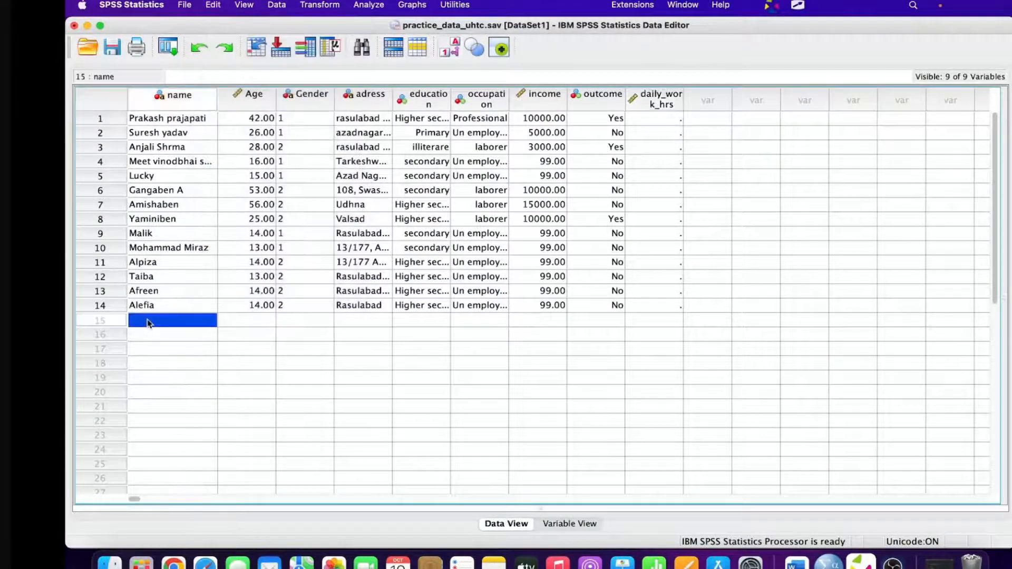
click(216, 7)
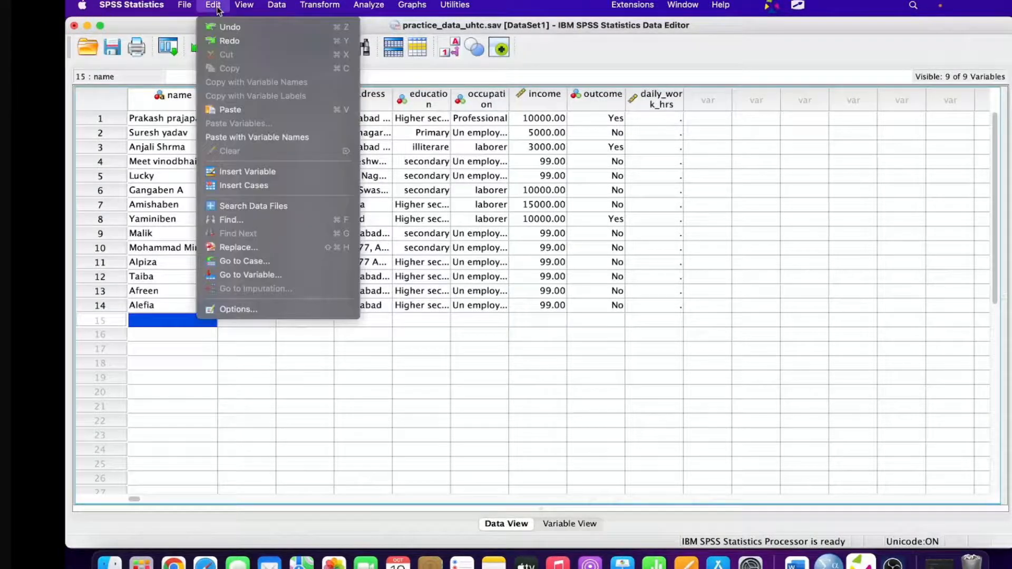
click(264, 185)
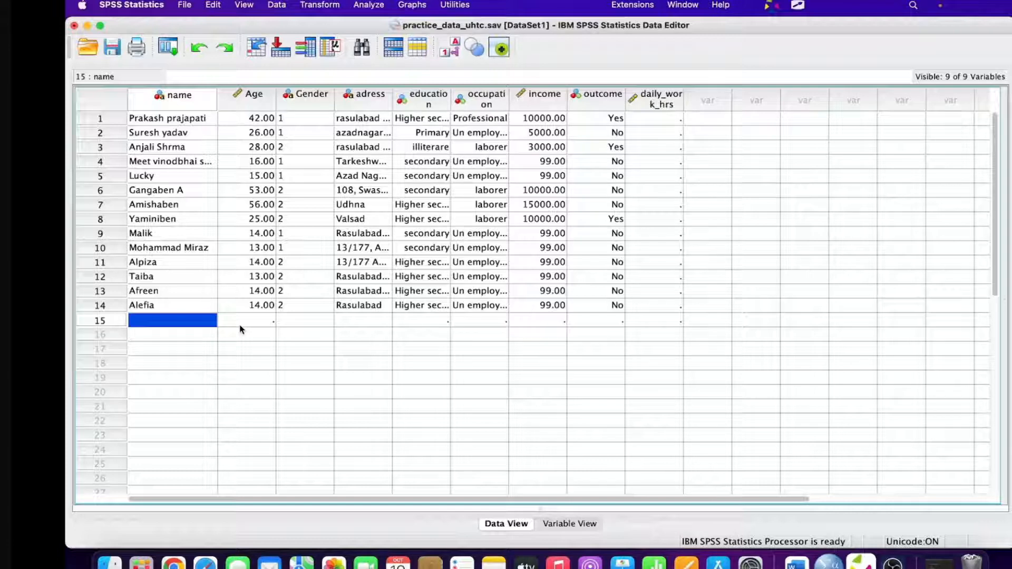
- Fill in case 15 with the participant's full name, age 30, gender code 1 and the participant's address
text(pappu )
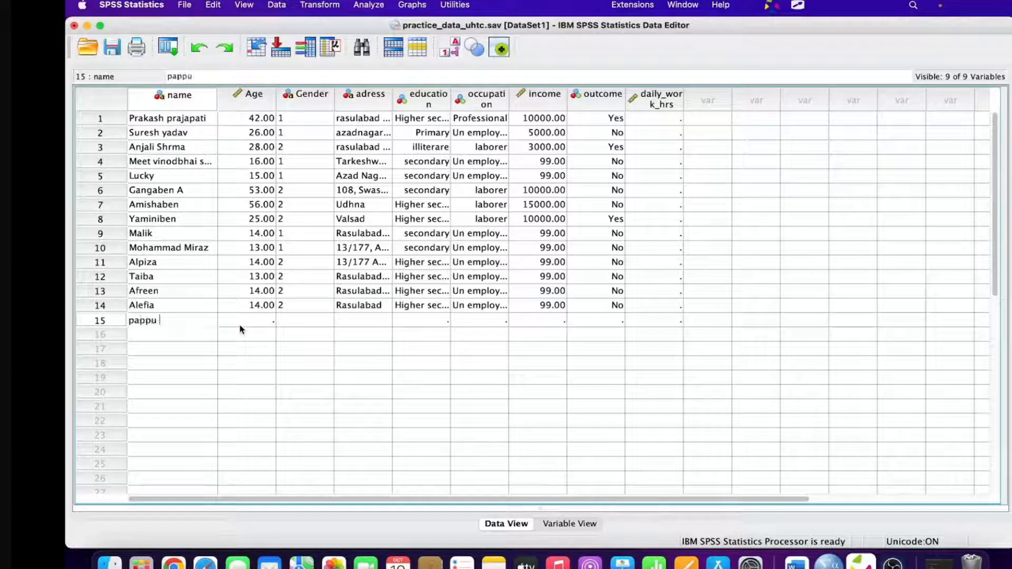
text(yadav)
key(Tab)
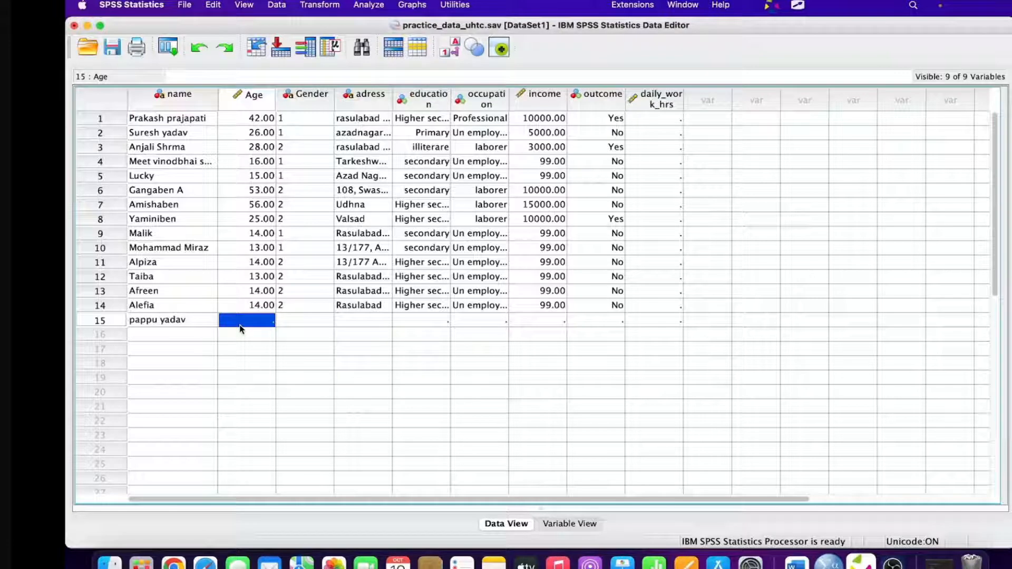
text(30)
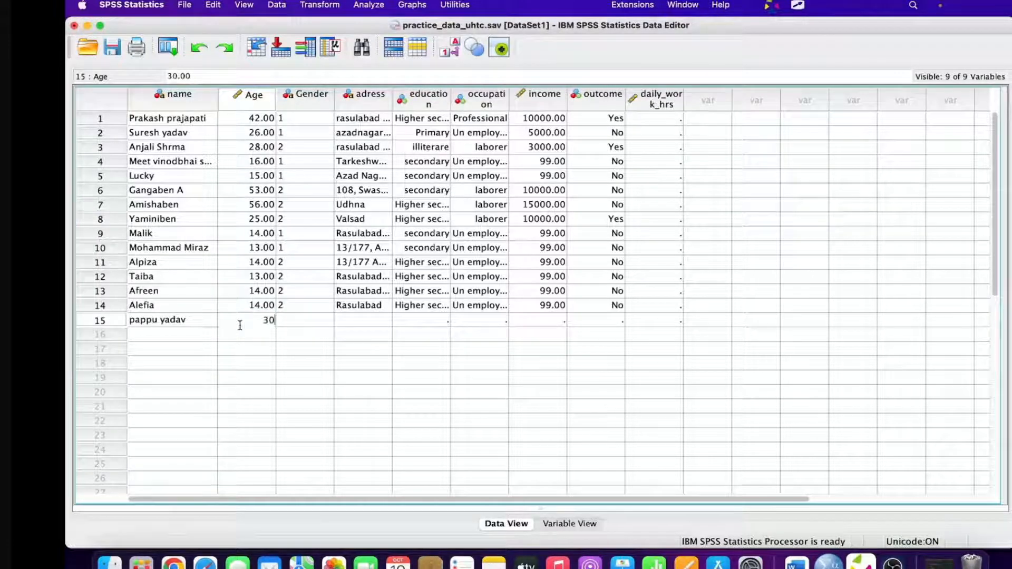
key(Tab)
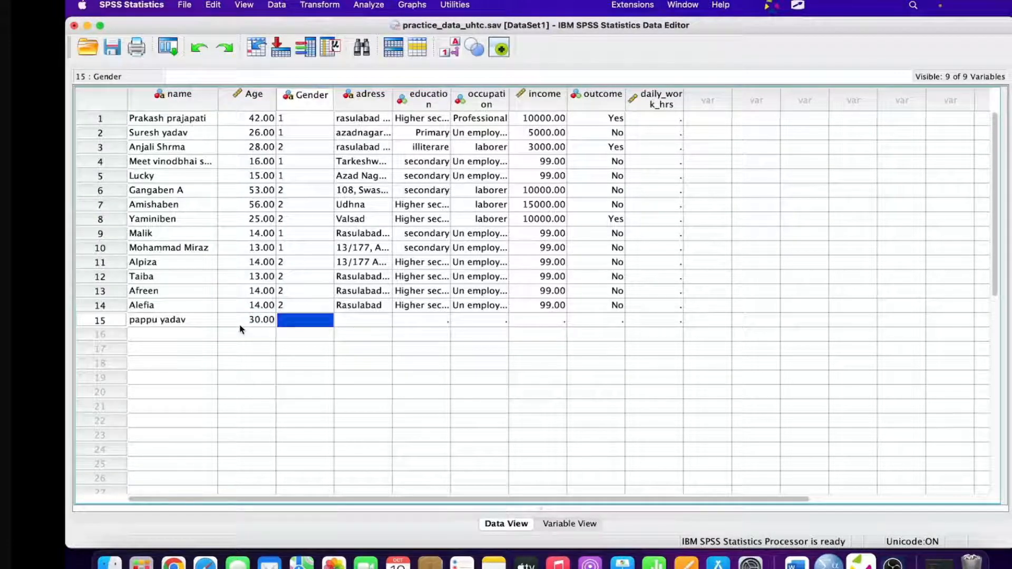
text(1)
key(Tab)
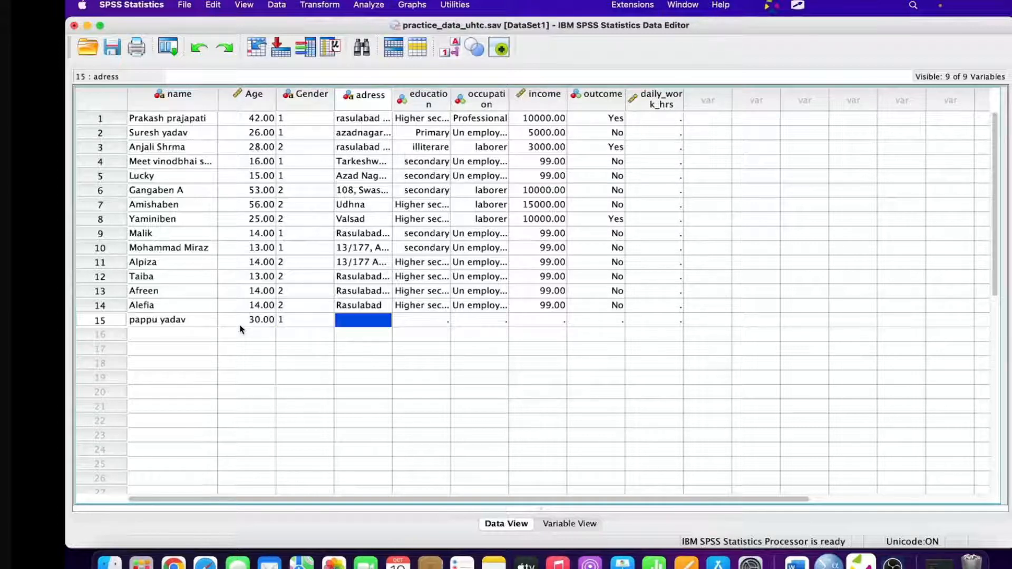
text(azad)
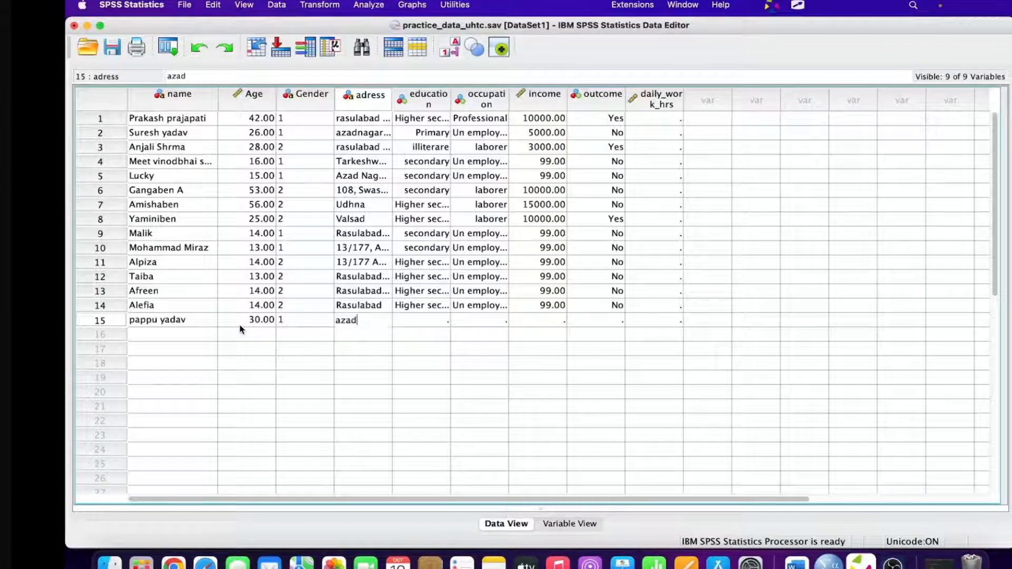
text(nagar surat)
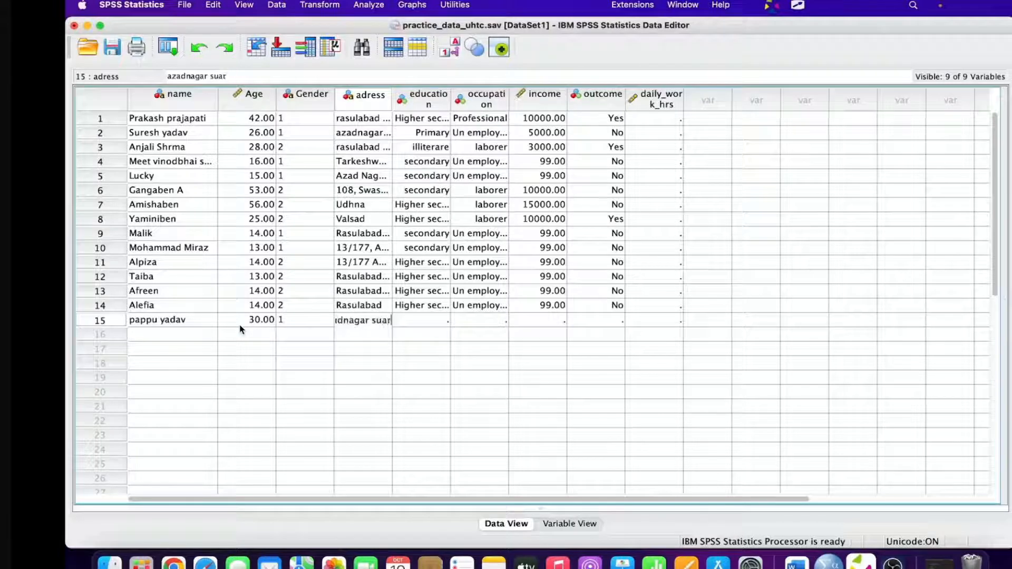
key(Tab)
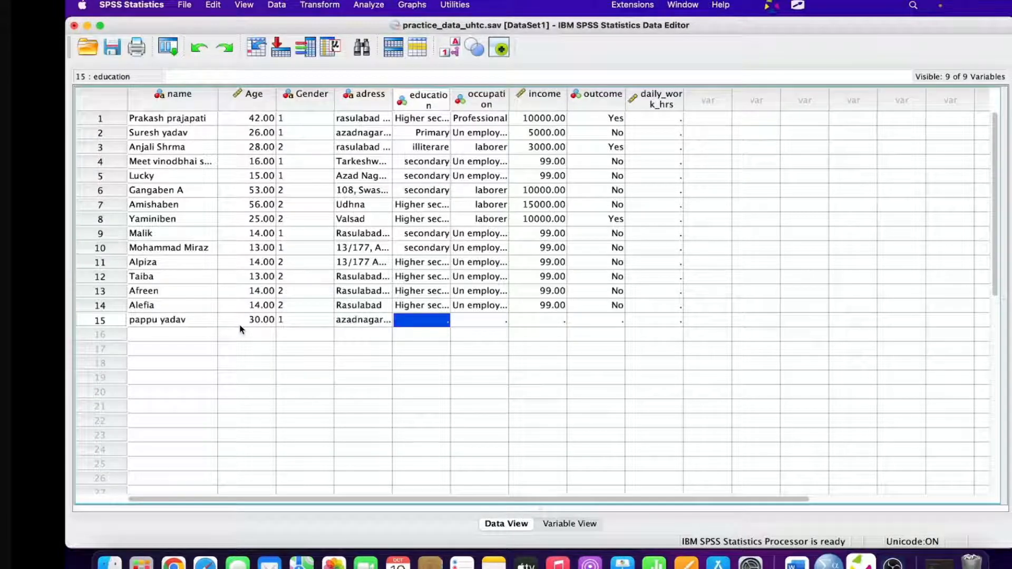
- Set the education of case 15 to Primary
text(pri)
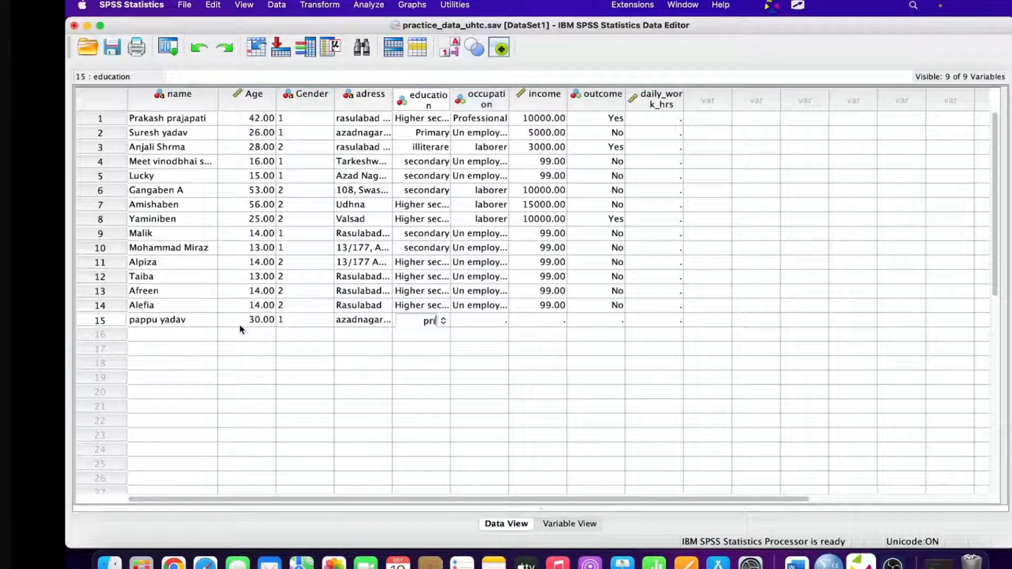
text(mary)
key(Tab)
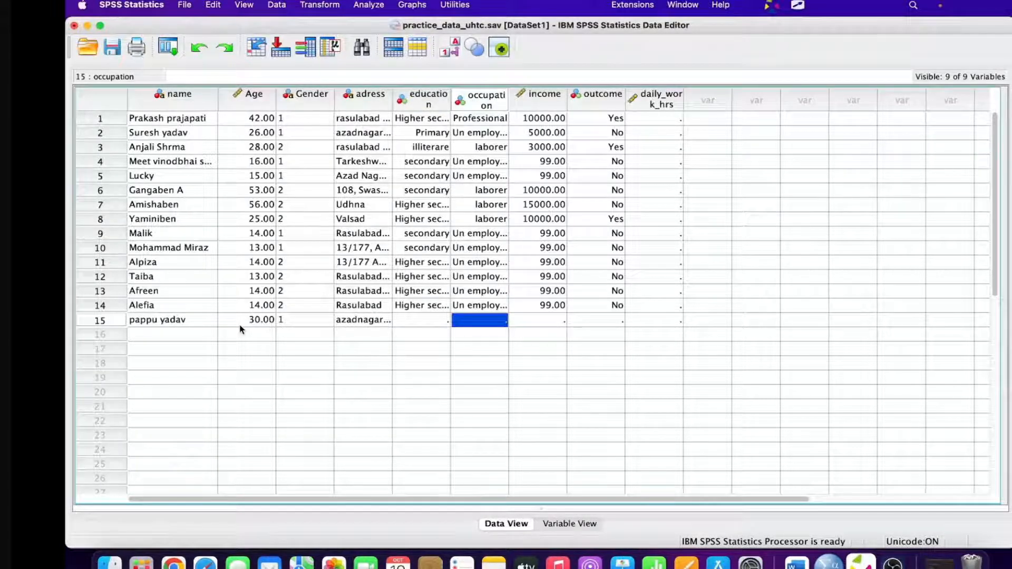
key(Left)
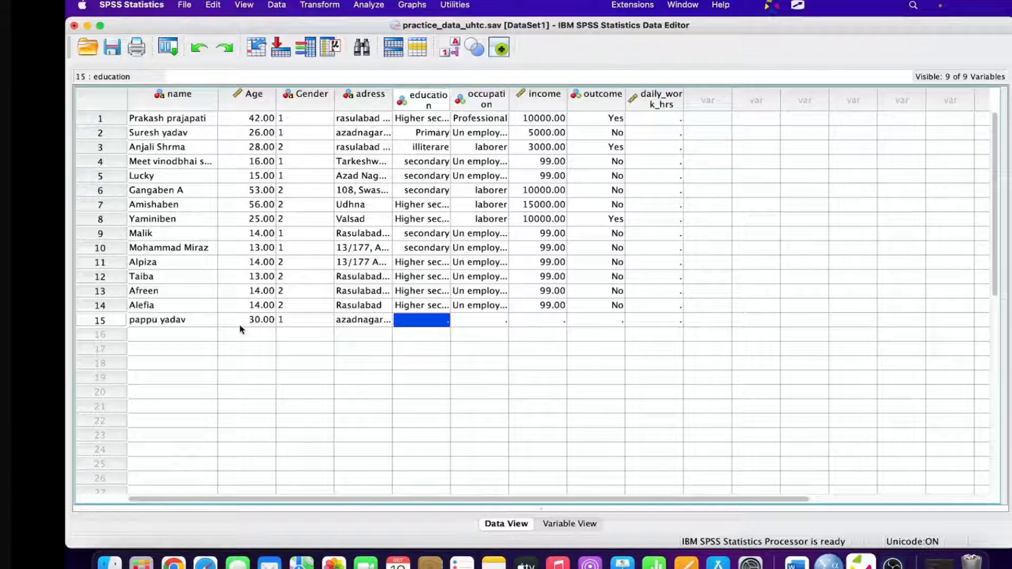
text(1)
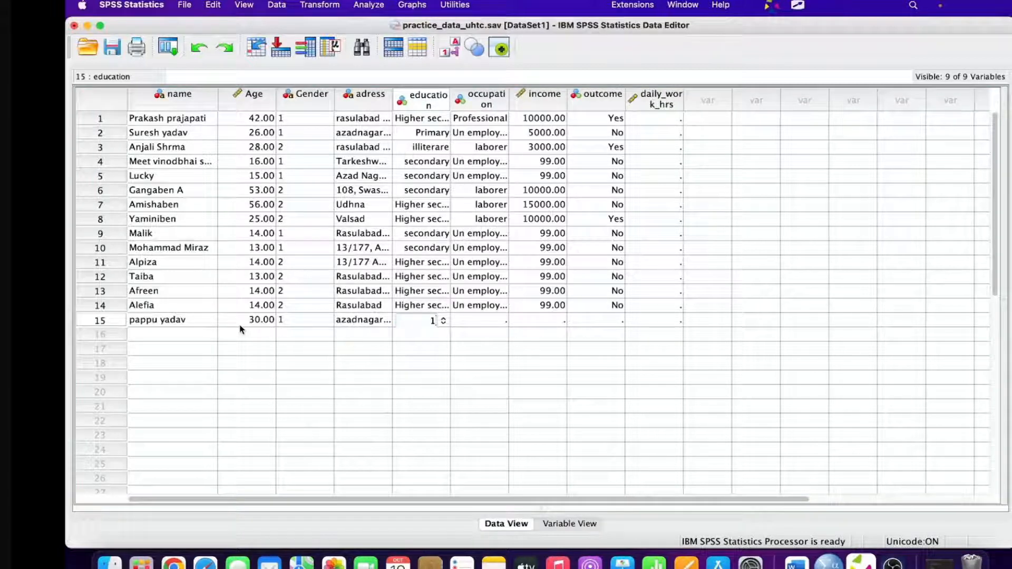
key(Tab)
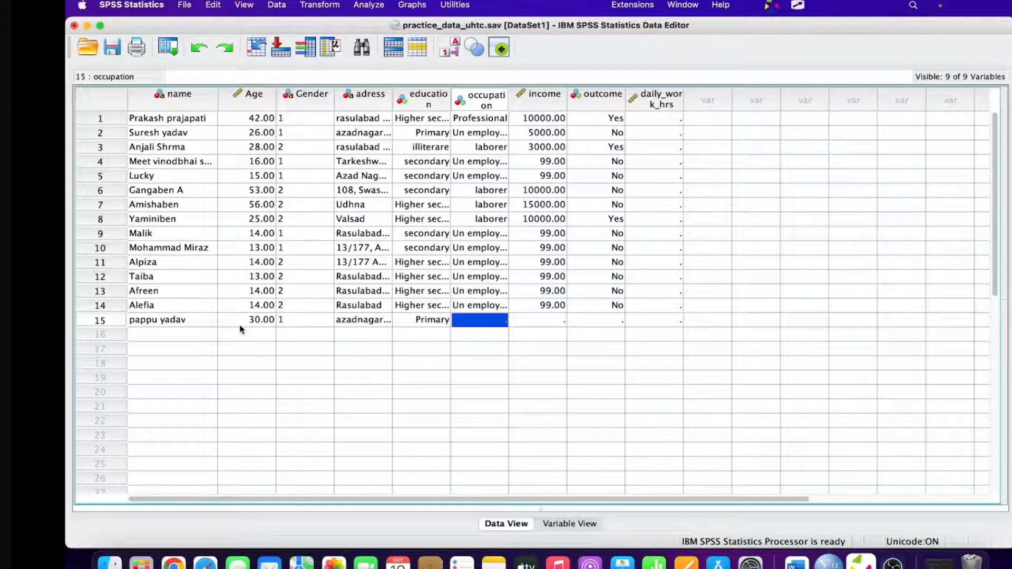
- Set the occupation of case 15 to unemployed and its income to 6000
text(3)
key(Tab)
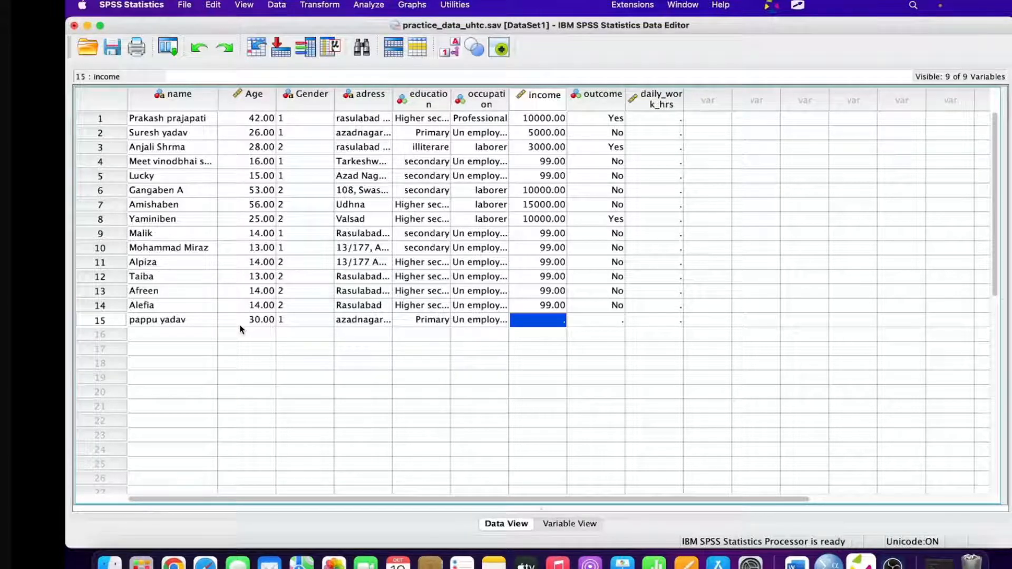
text(6000)
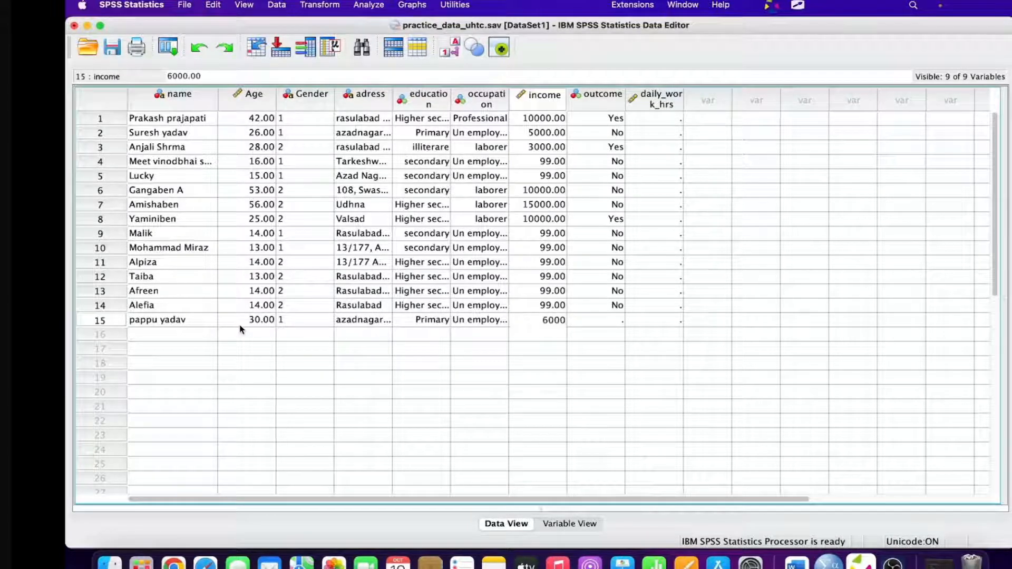
key(Tab)
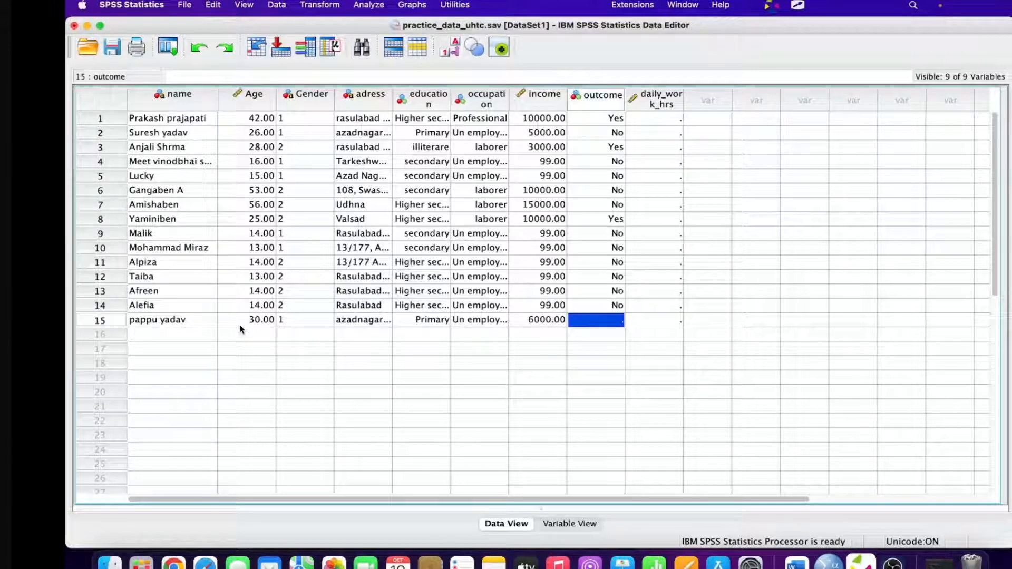
- Set the outcome of case 15 to No and its daily_work_hrs to 7
text(y)
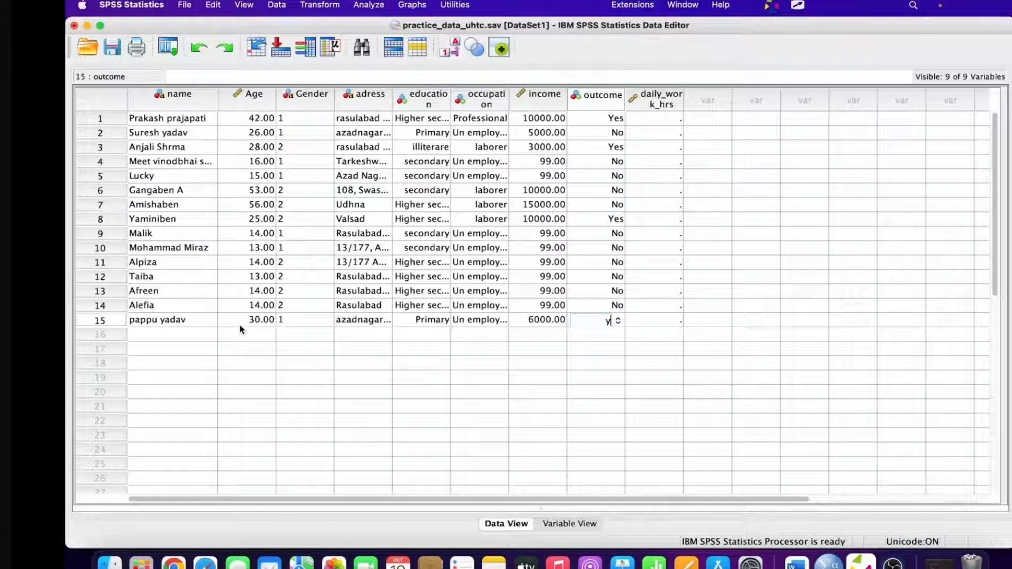
key(BackSpace)
text(No)
key(Tab)
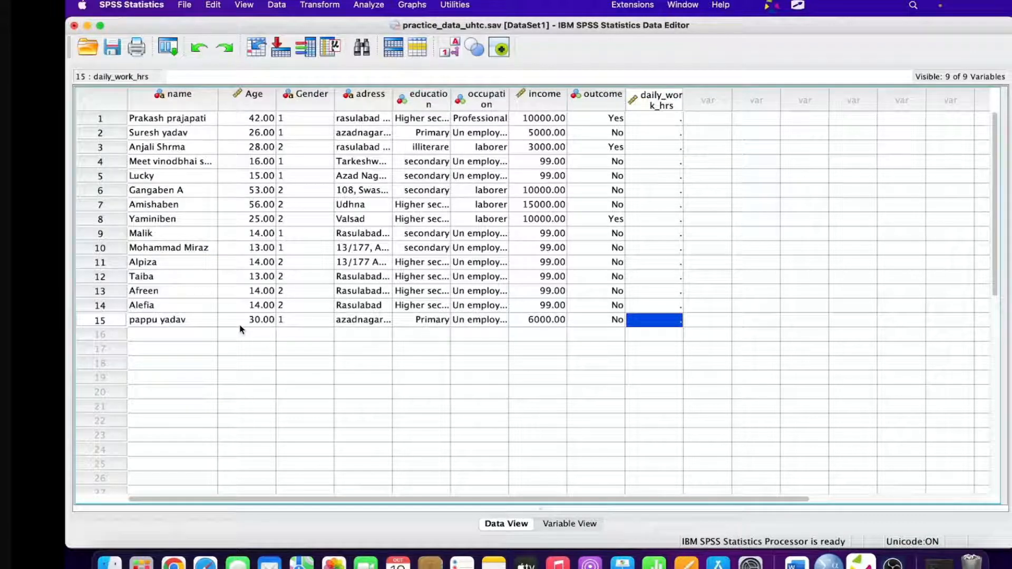
text(7)
key(Return)
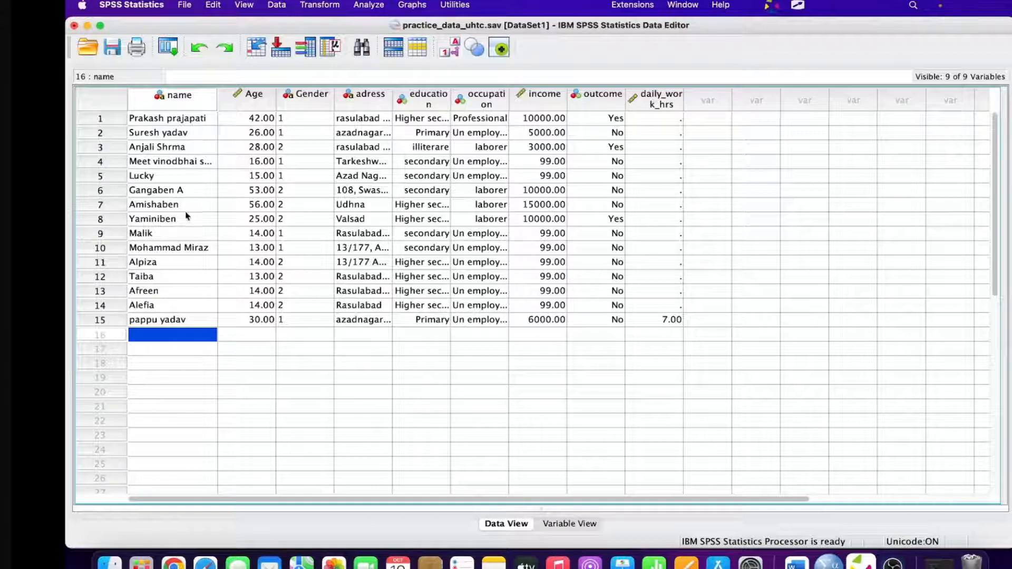
- Insert a case at row 5 with the participant's name and address, age 29, gender 1, secondary, laborer, income 8000, outcome No and daily_work_hrs 8
click(98, 178)
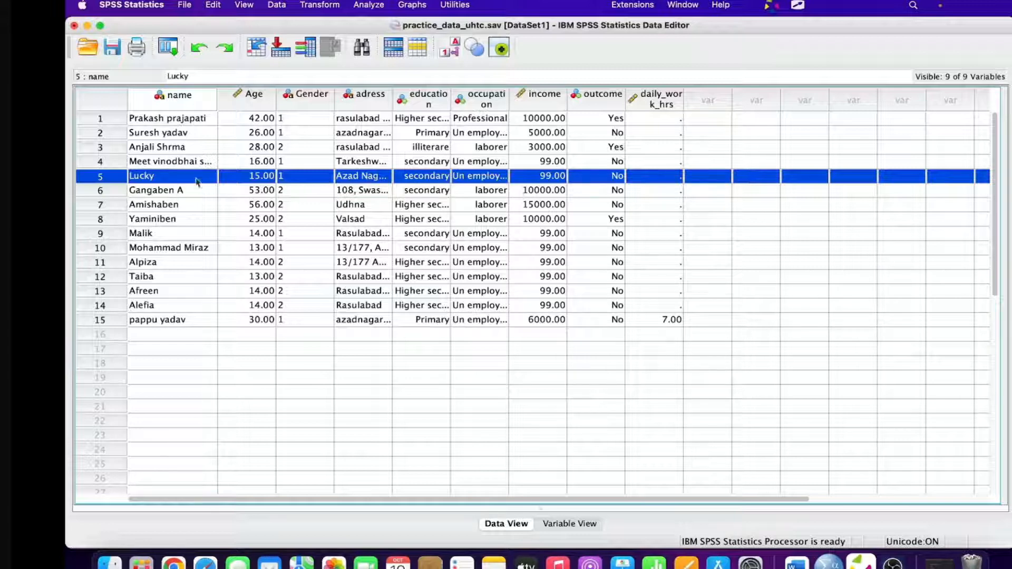
click(215, 7)
click(262, 186)
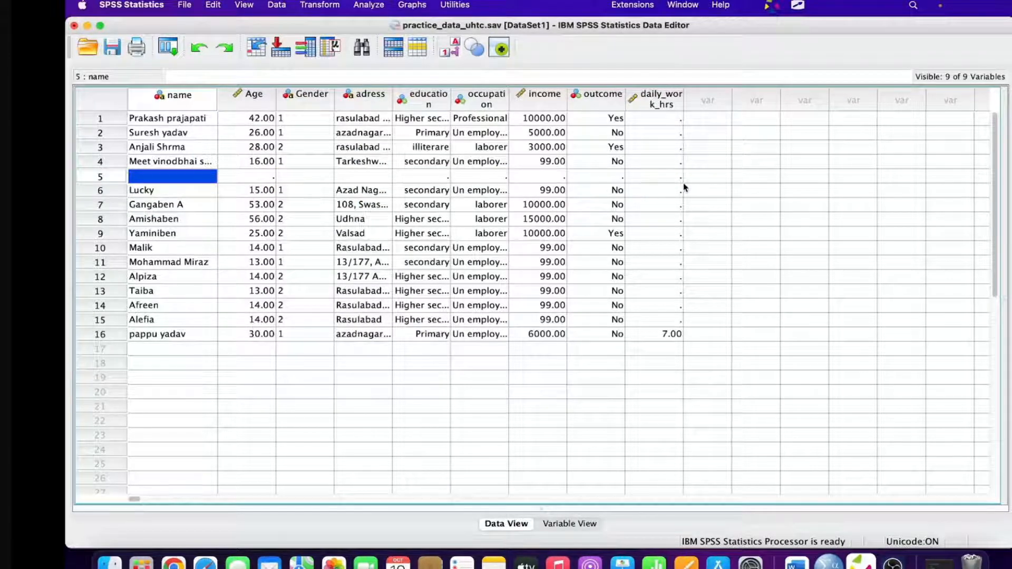
double_click(188, 178)
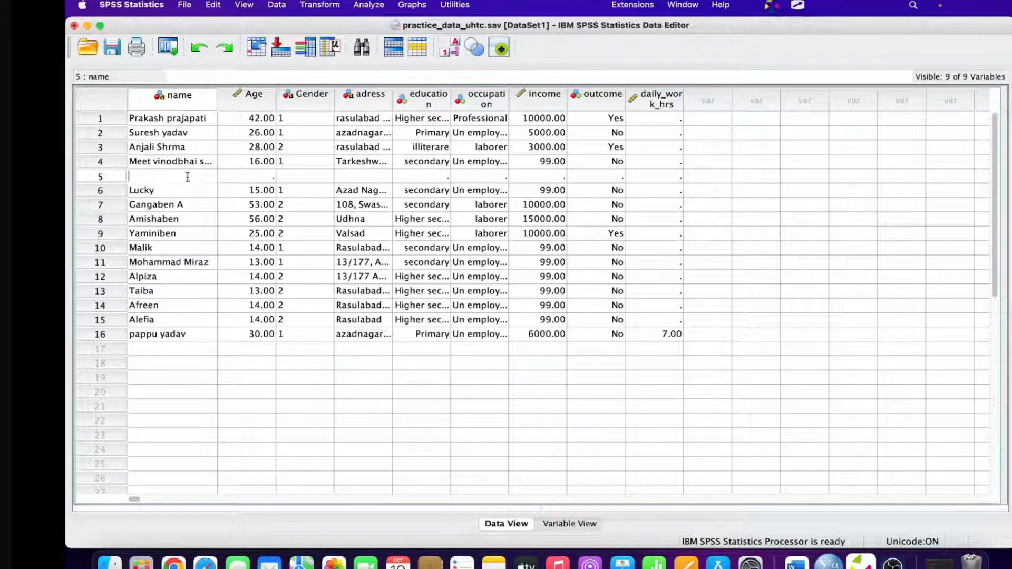
text(ramesh sukla)
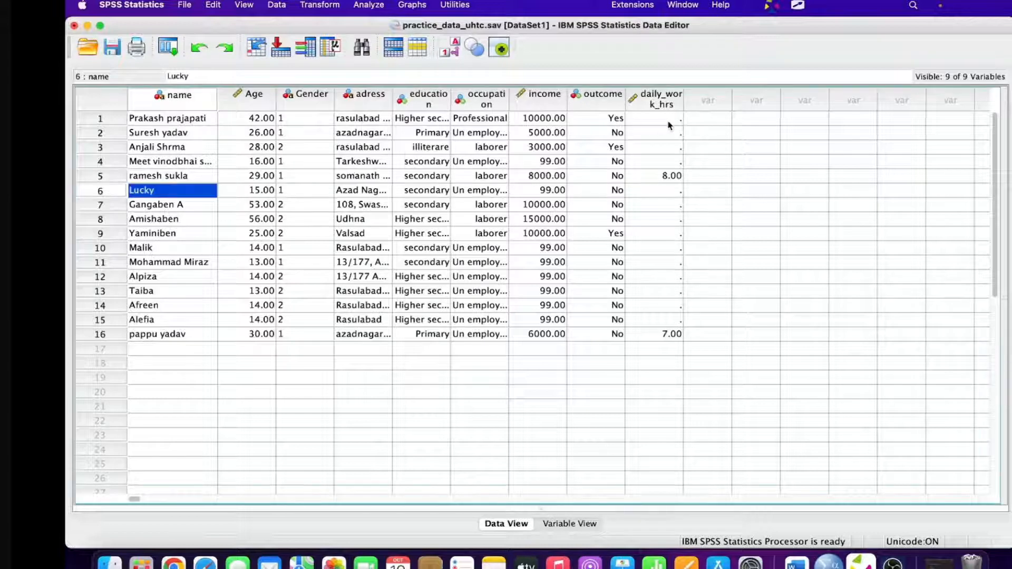
- Set daily_work_hrs to 8 for case 1 and to 5 for case 2
click(667, 121)
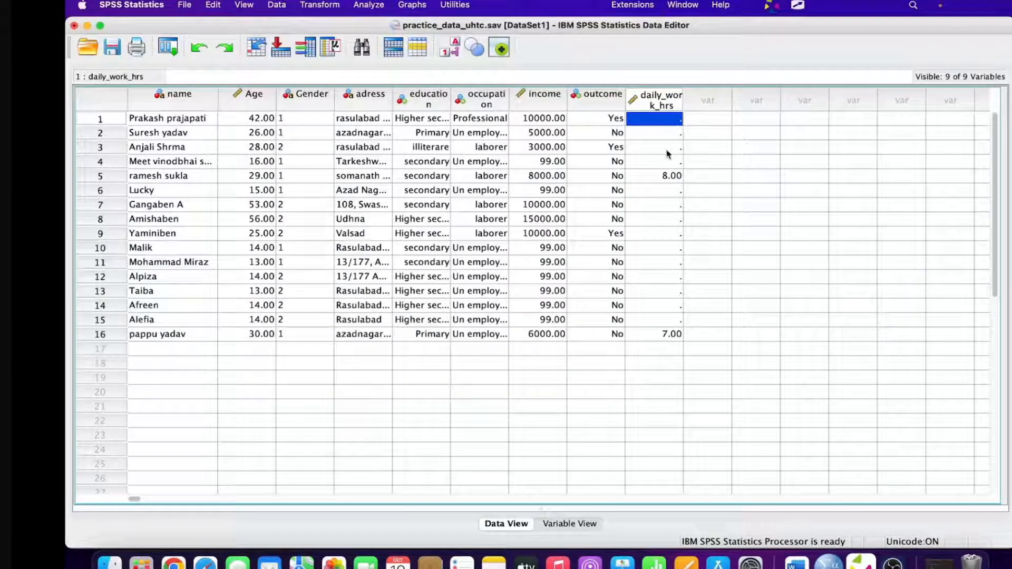
text(8)
key(Return)
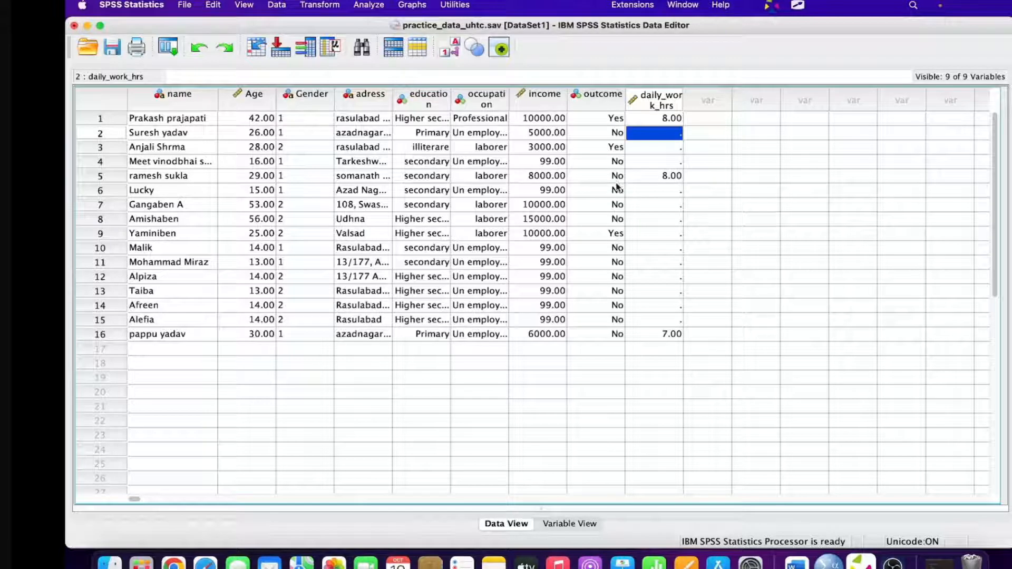
text(5)
key(Return)
- Examine the numeric codes stored in the Gender column for the first cases
click(213, 5)
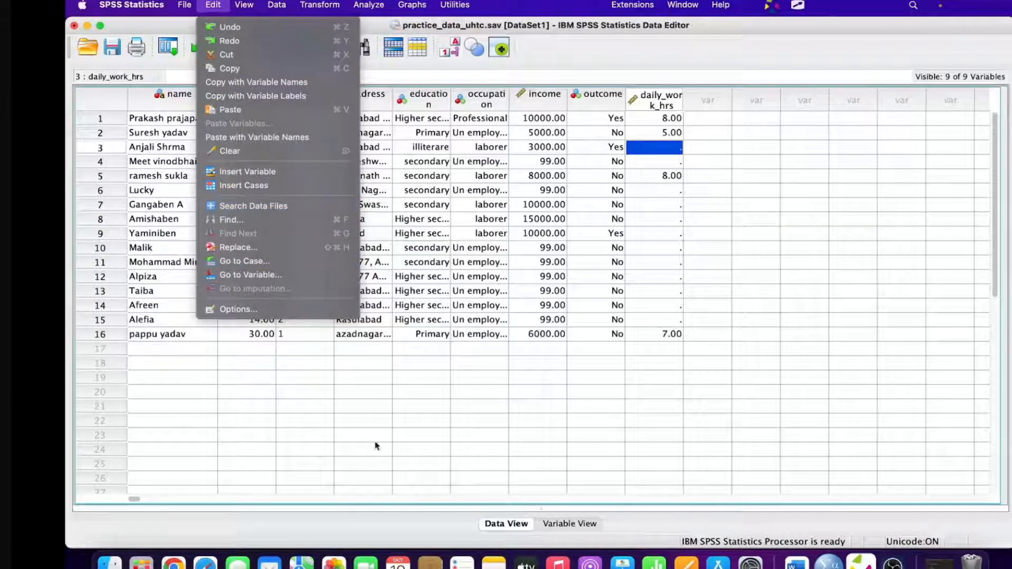
click(539, 527)
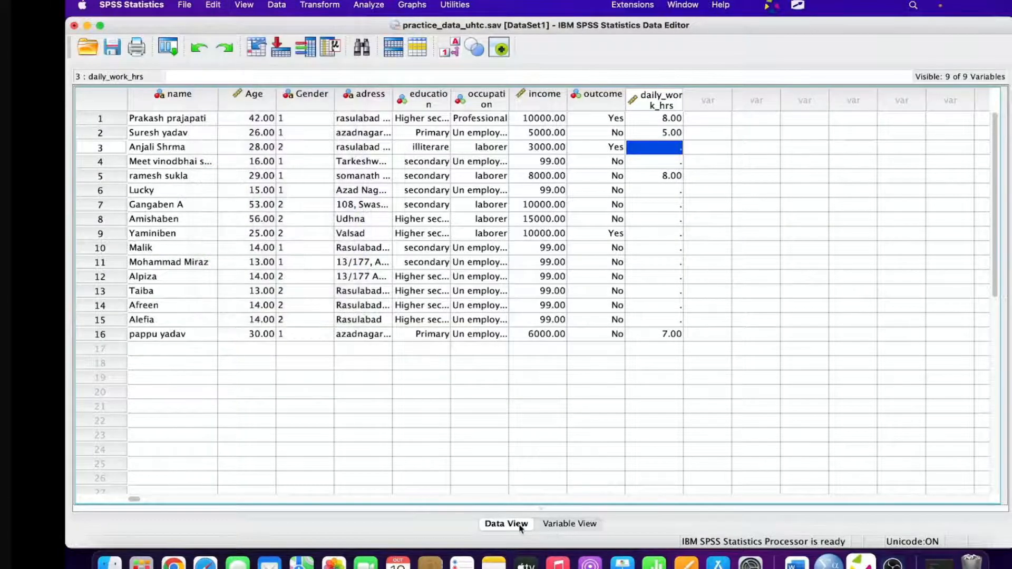
click(307, 100)
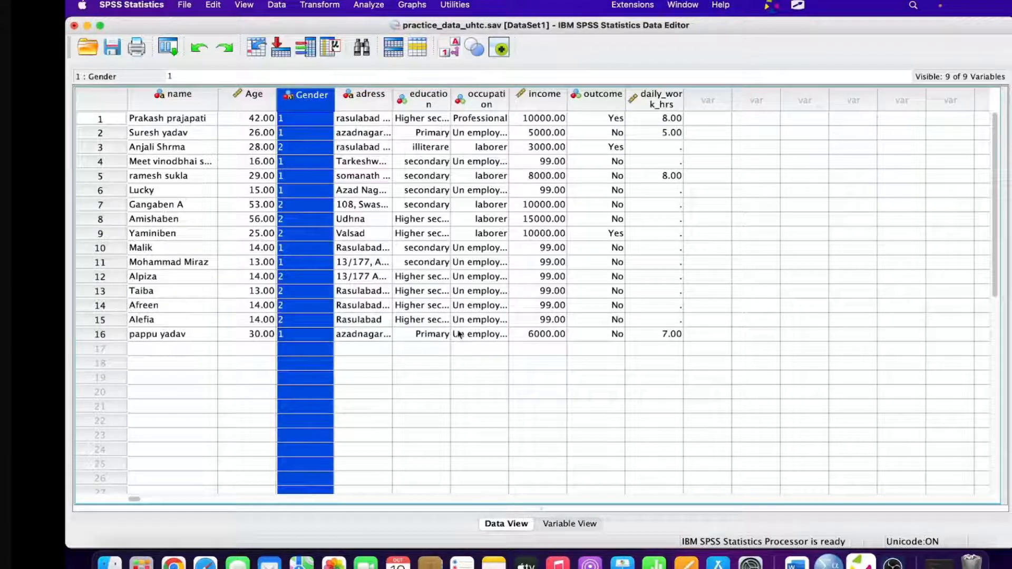
click(474, 49)
click(474, 49)
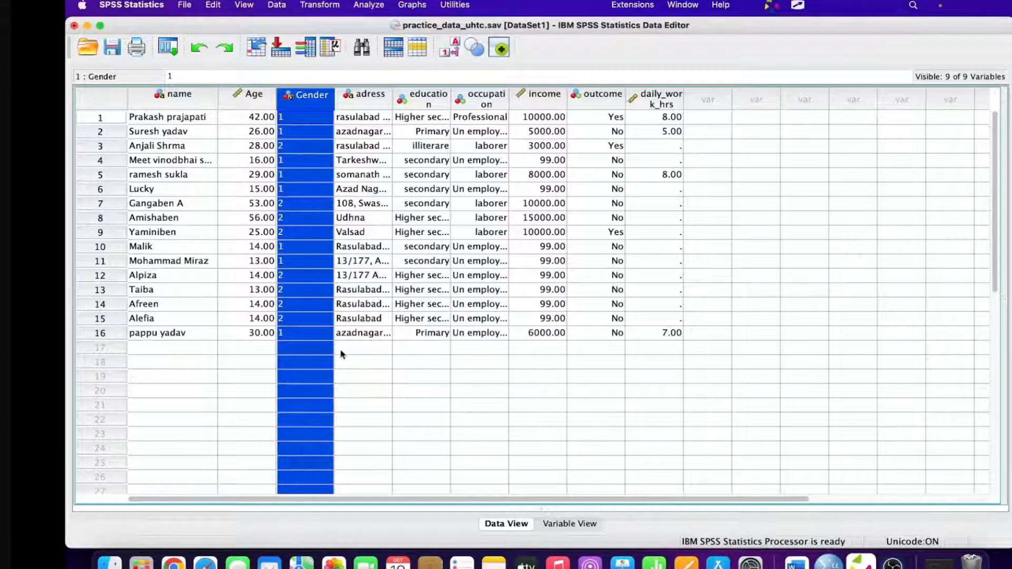
scroll(369, 133, right, 3)
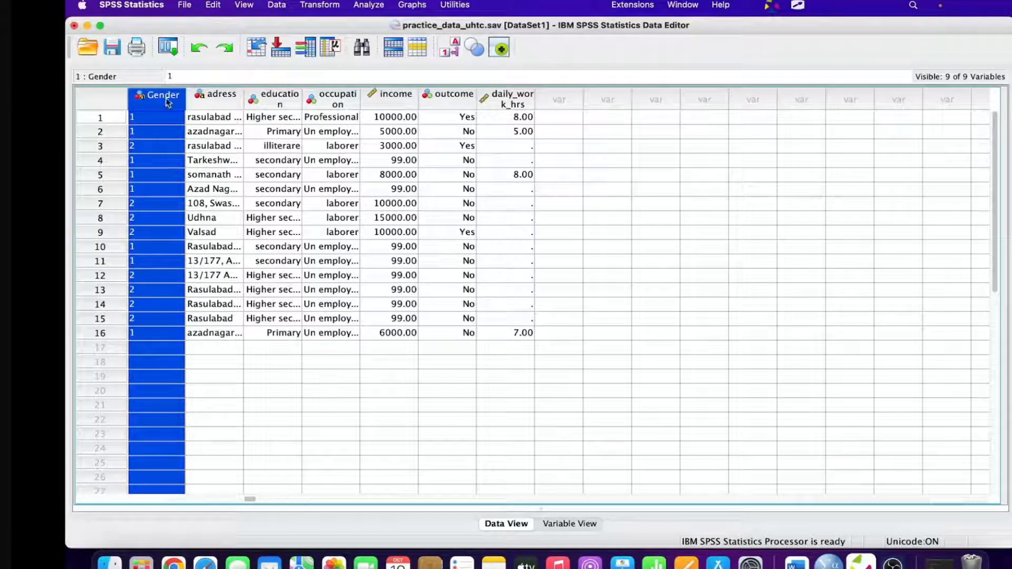
click(152, 118)
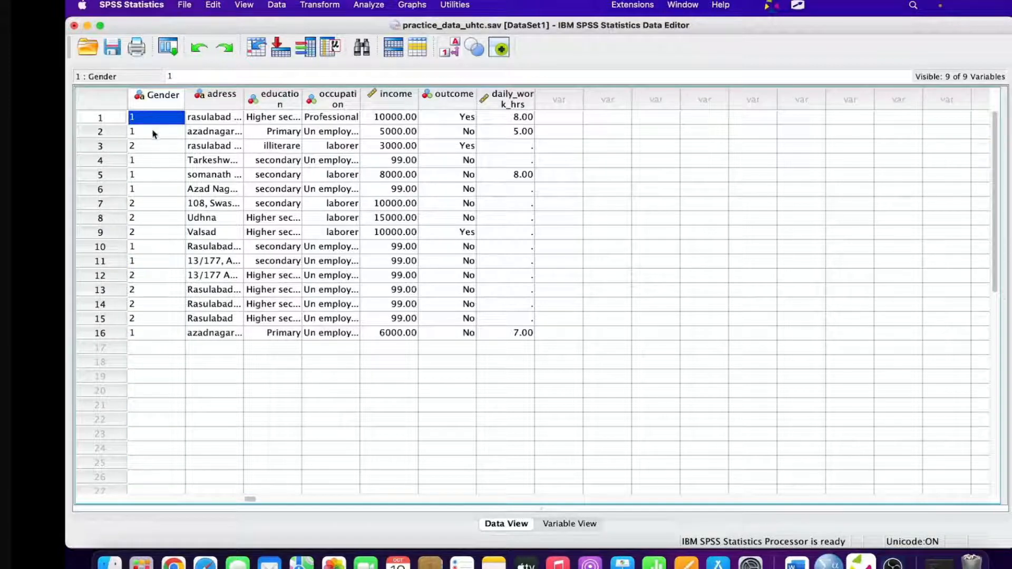
click(153, 132)
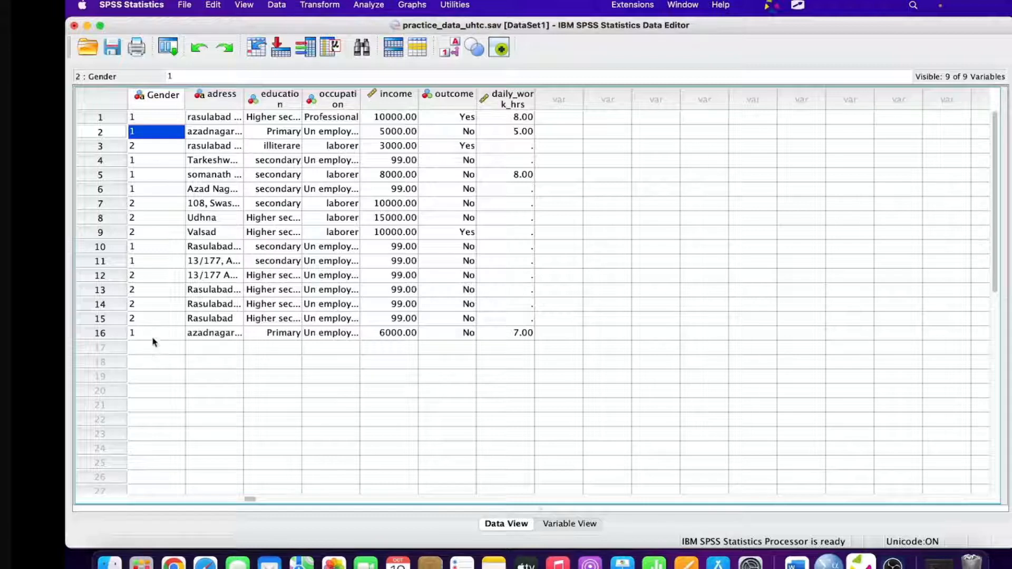
- Replace every 1 in the Gender column with Male using Find and Replace
click(167, 100)
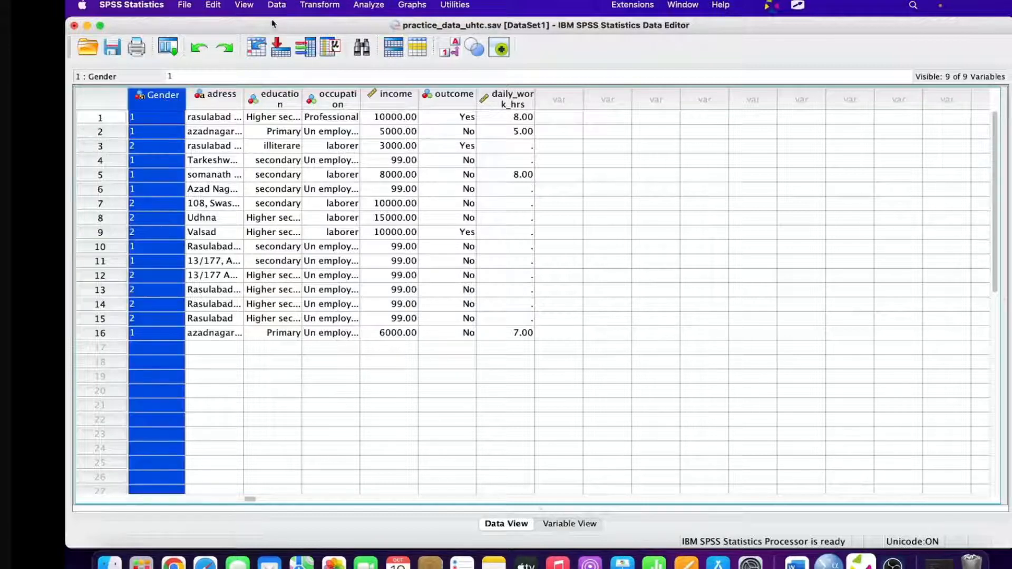
click(213, 5)
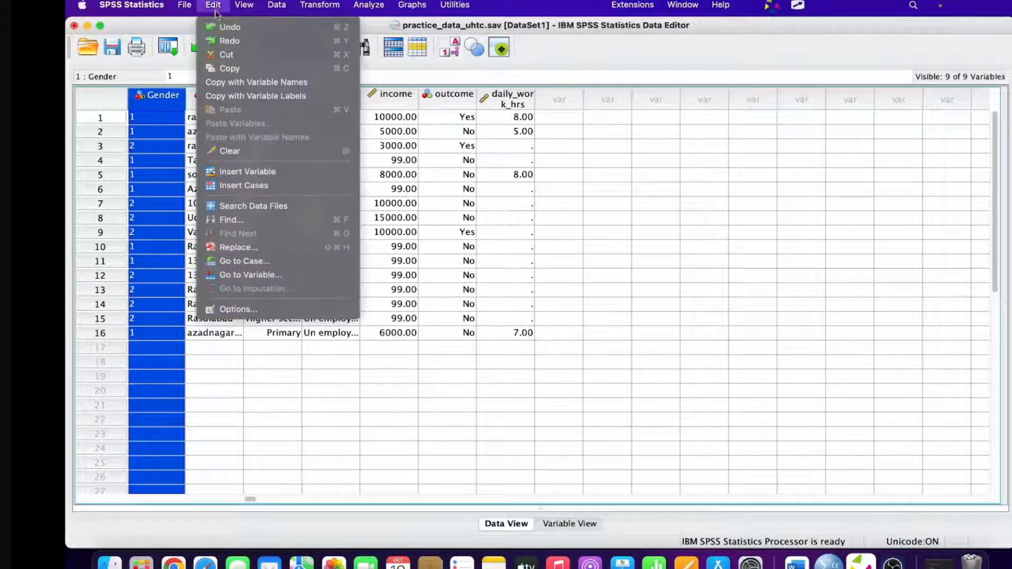
click(243, 221)
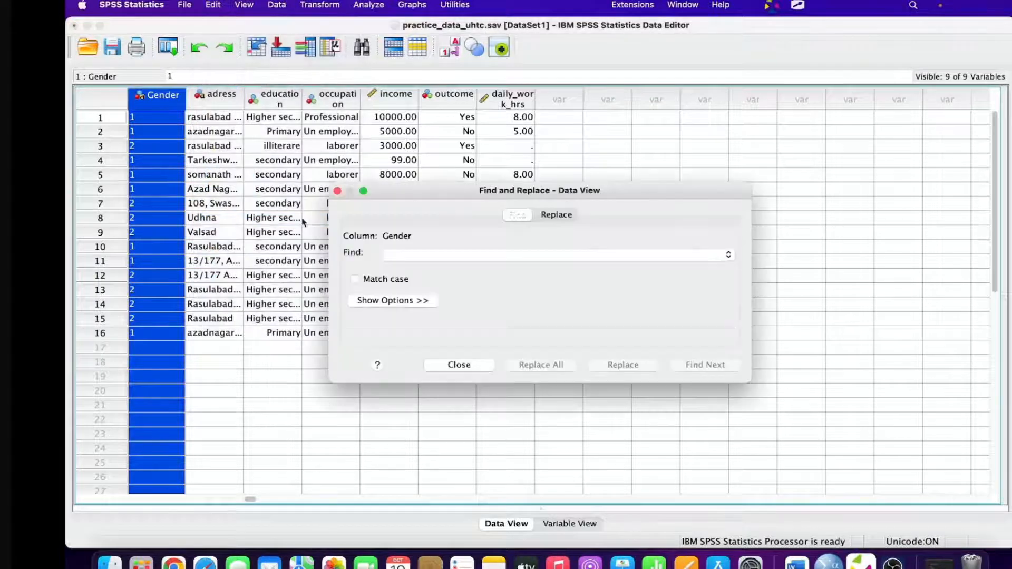
click(556, 216)
click(520, 217)
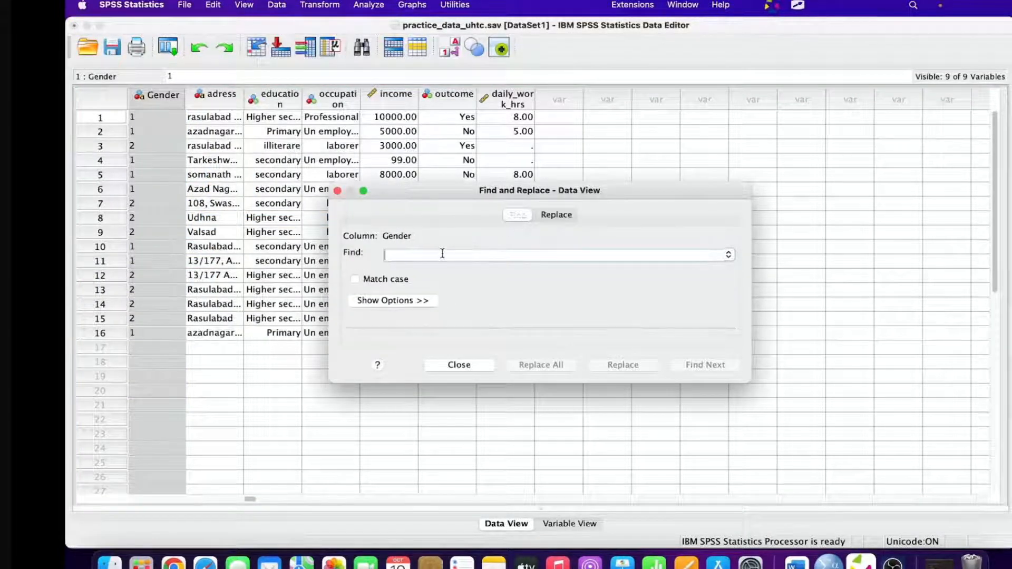
click(553, 216)
click(459, 276)
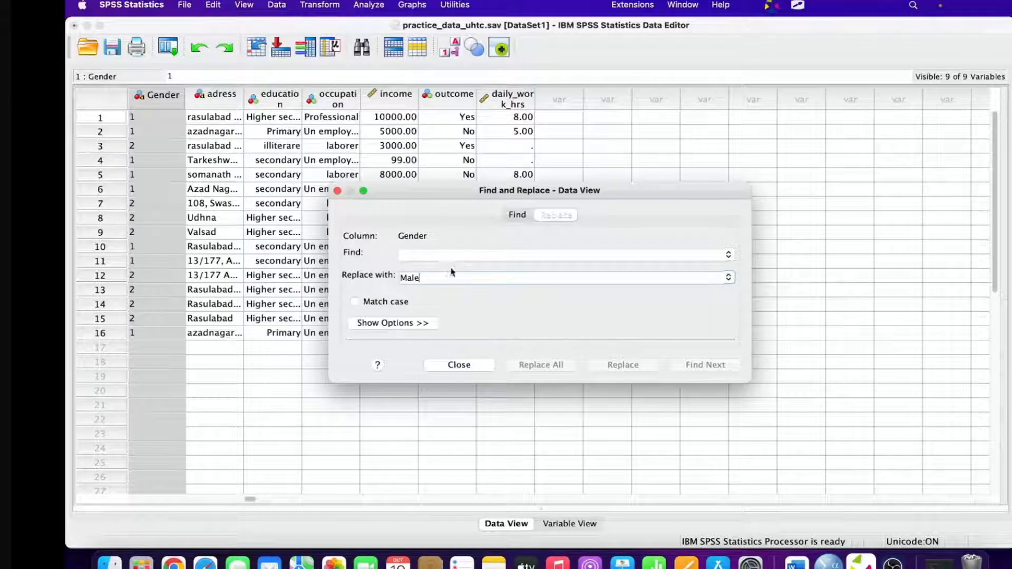
click(452, 256)
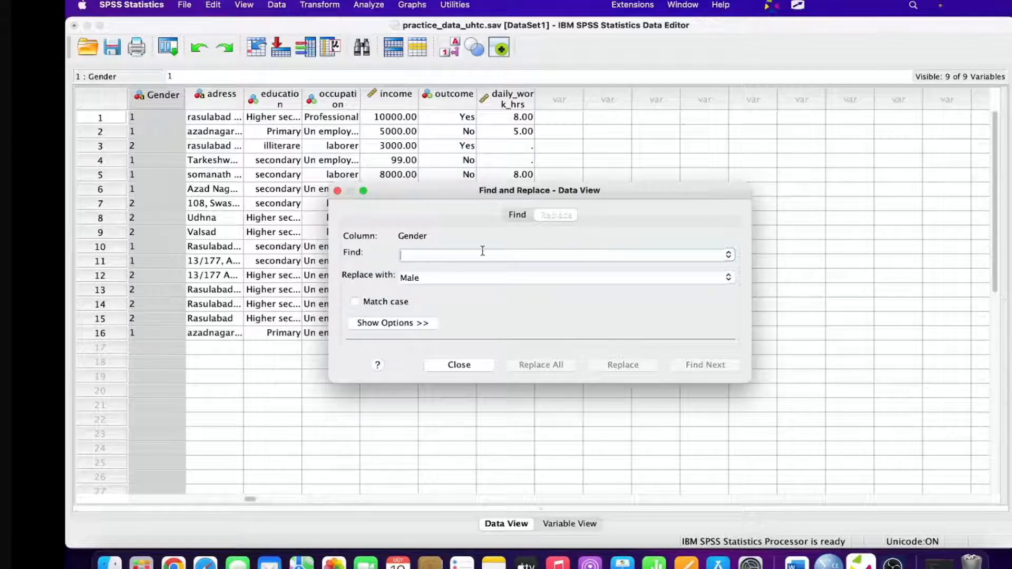
text(1)
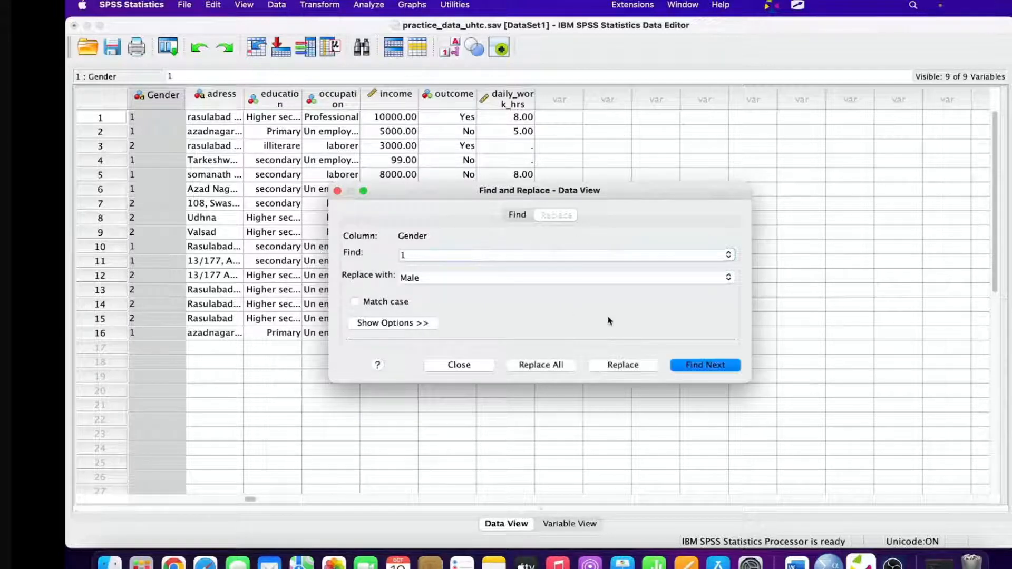
click(544, 364)
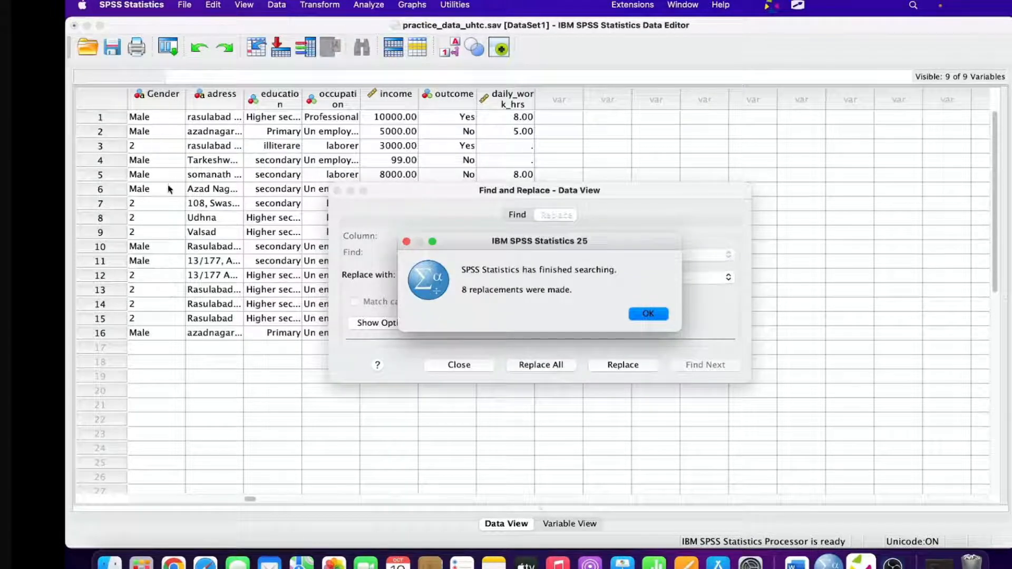
click(648, 312)
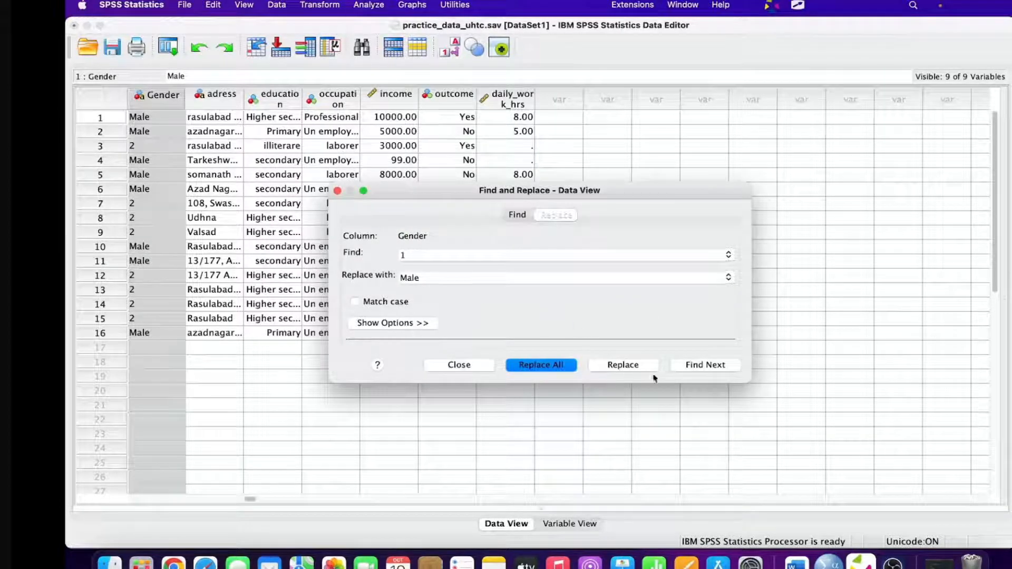
- Replace every 2 in the Gender column with Female and close Find and Replace
click(421, 254)
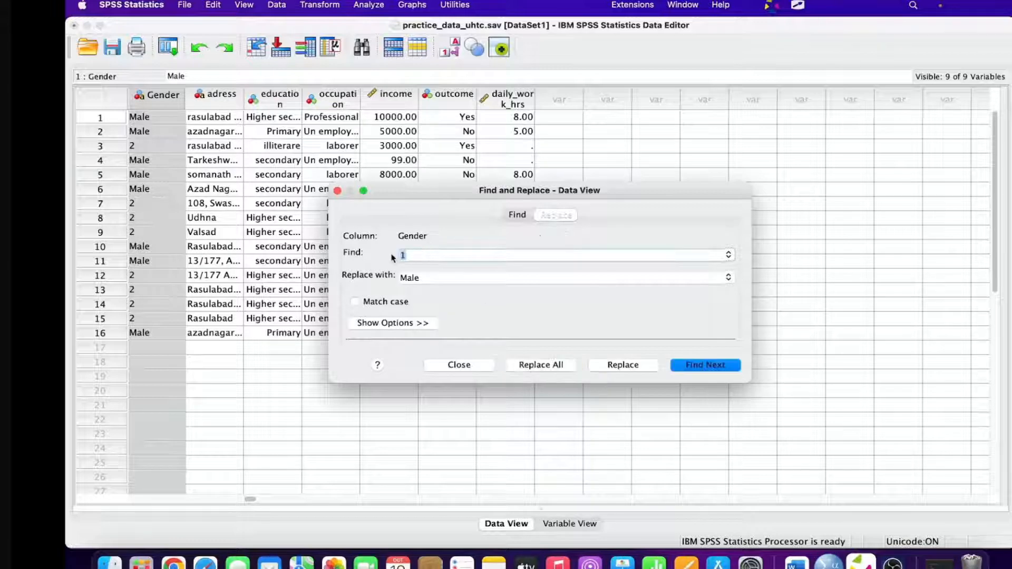
text(2)
click(426, 281)
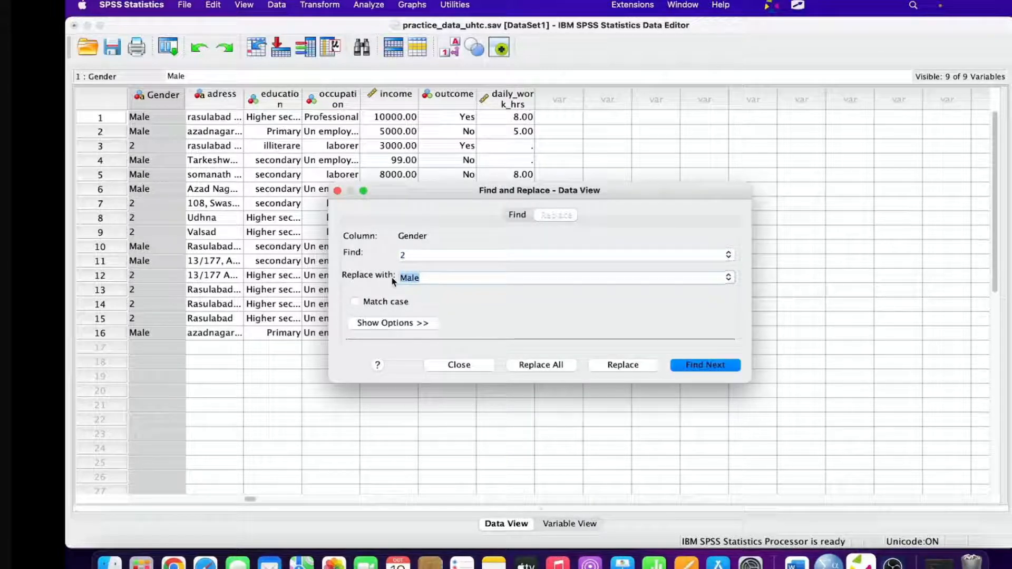
text(Female)
click(551, 365)
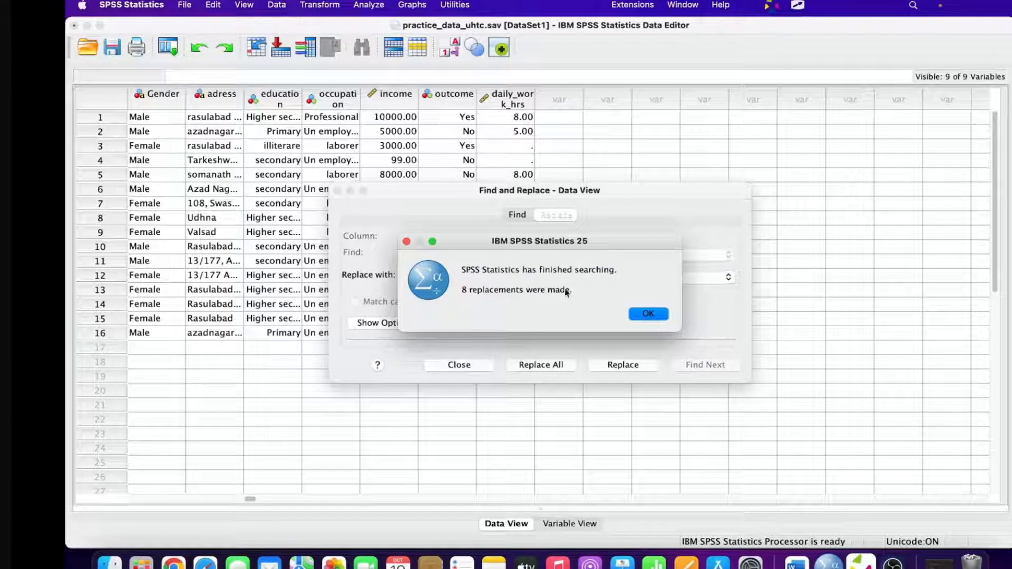
click(648, 315)
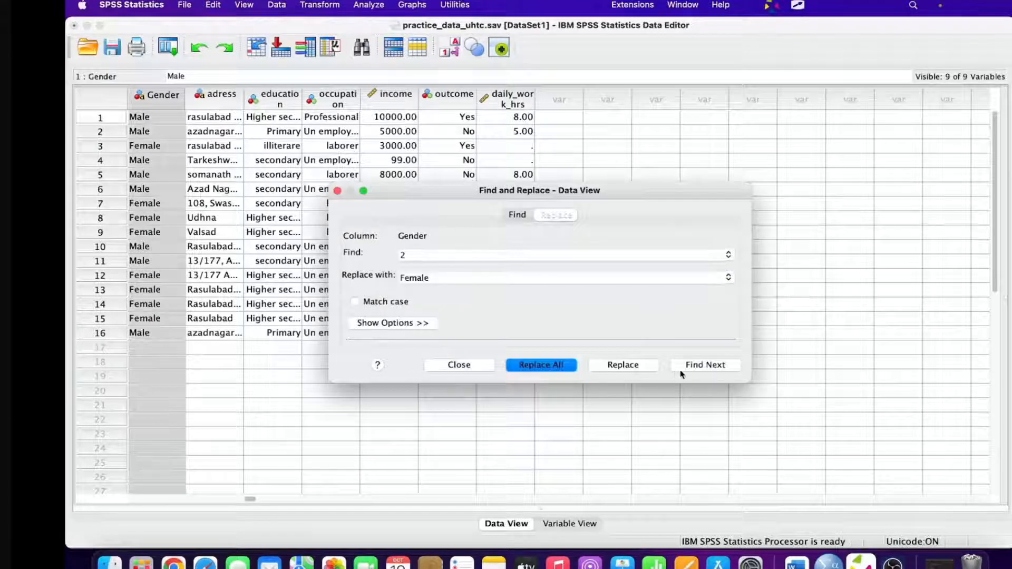
click(337, 191)
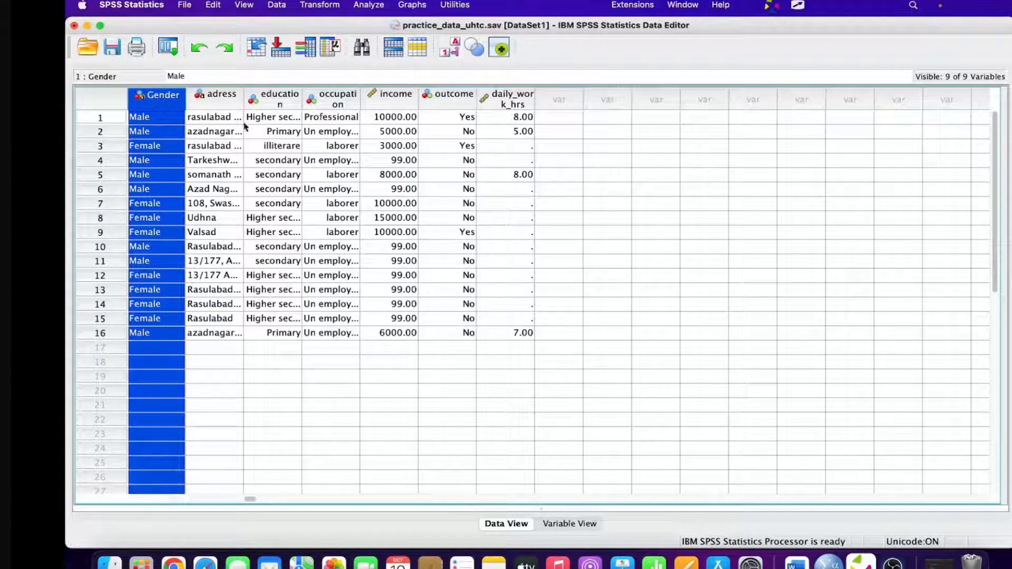
- Check the Gender variable's definition in Variable View and return to its column in Data View
click(119, 118)
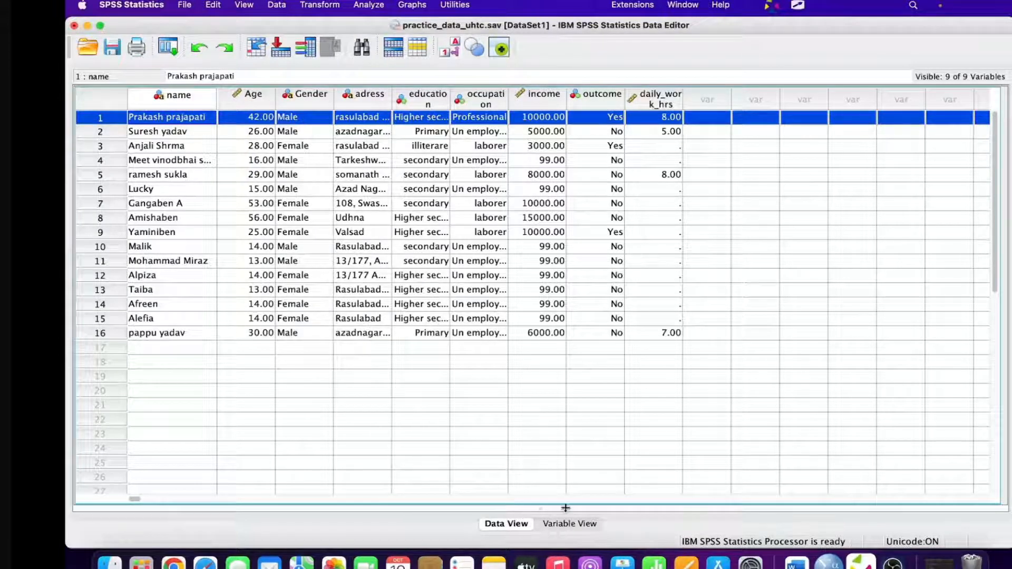
double_click(309, 104)
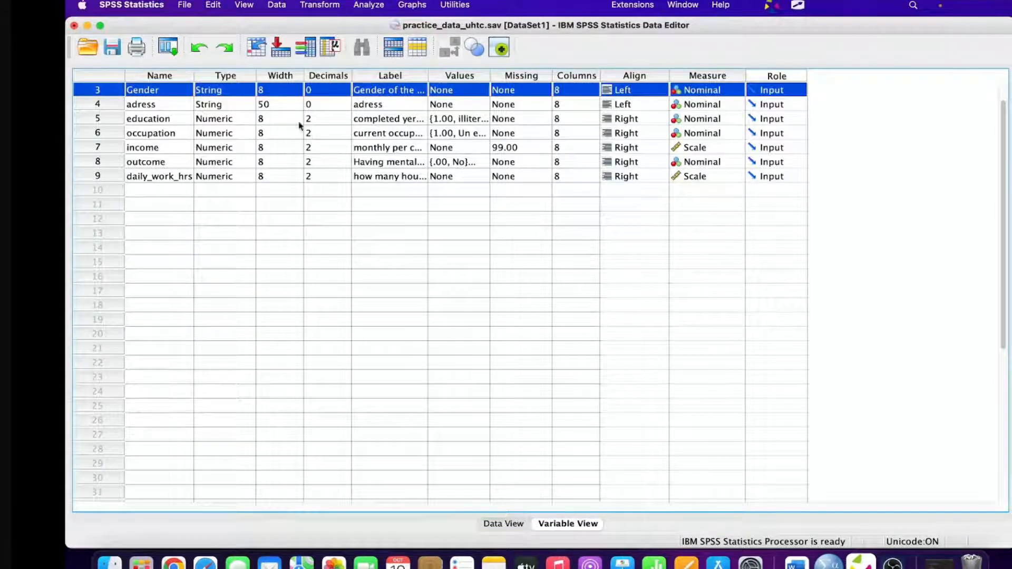
double_click(98, 90)
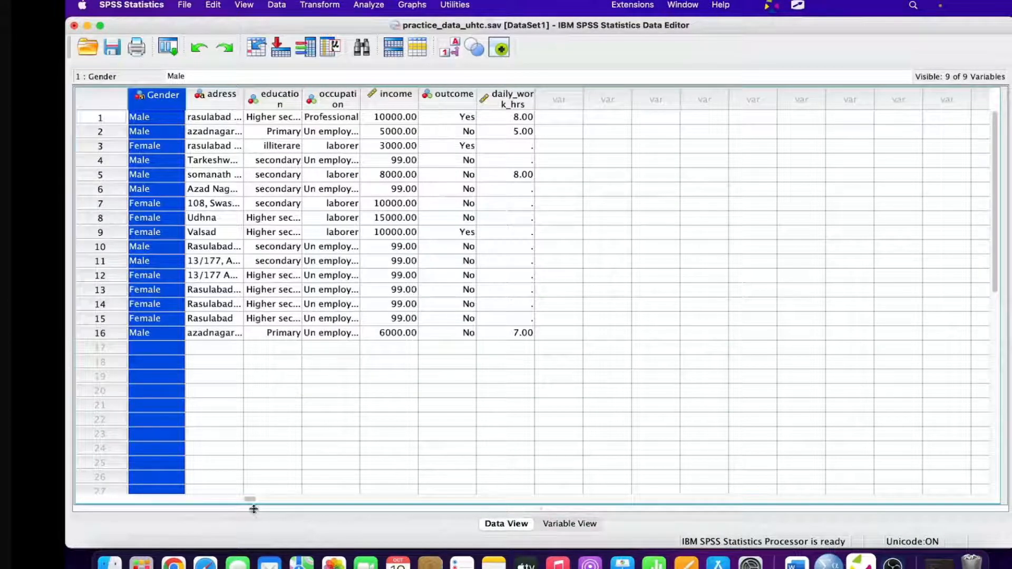
drag(250, 499, 188, 503)
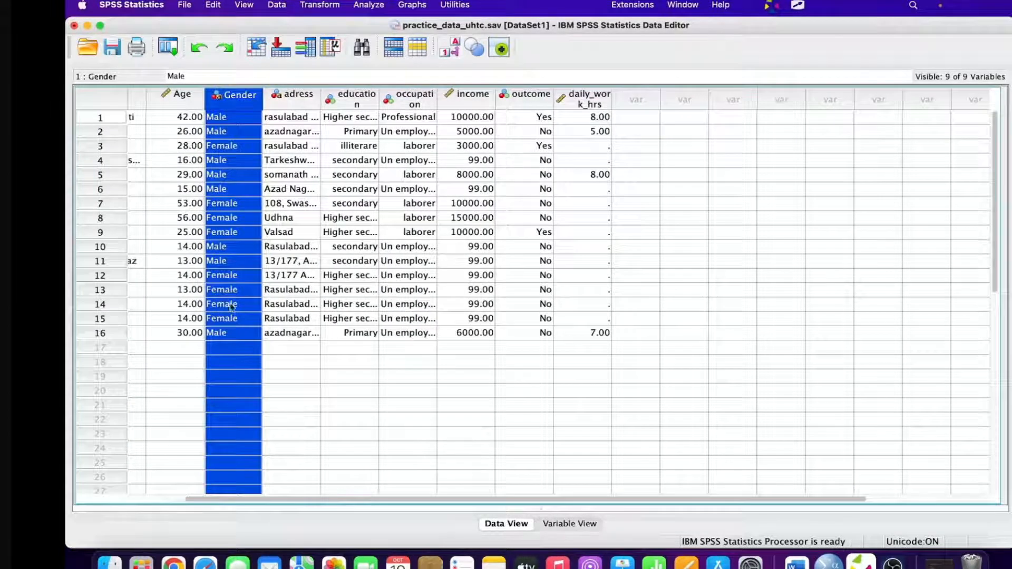
- Replace every Male in the Gender column with 1 using Find and Replace
click(214, 5)
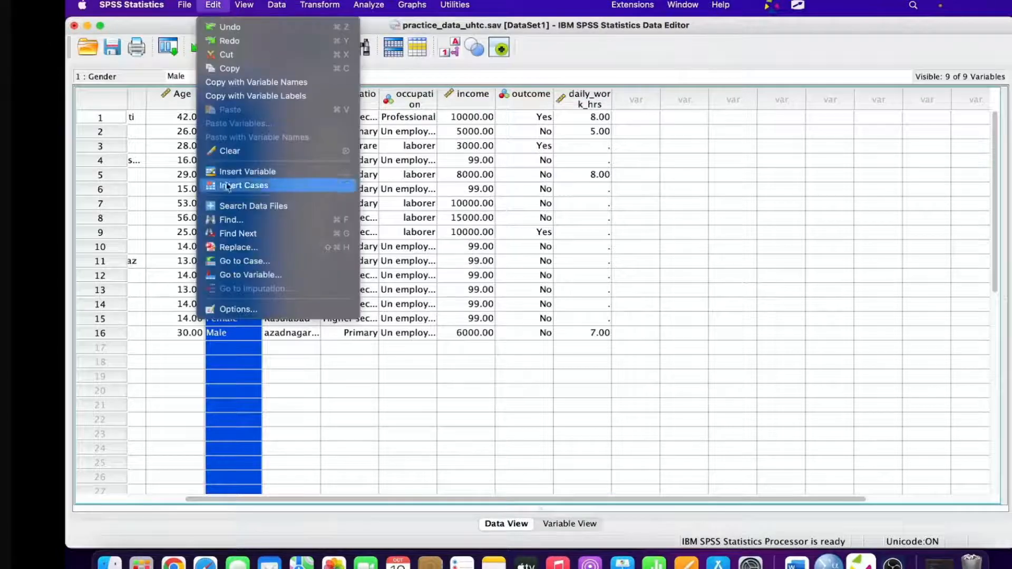
click(248, 221)
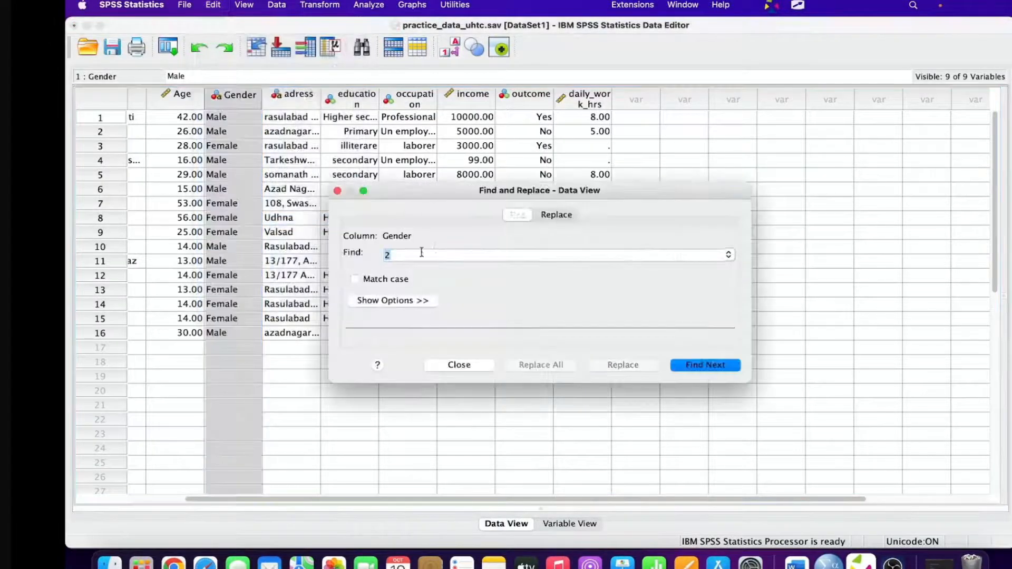
click(556, 215)
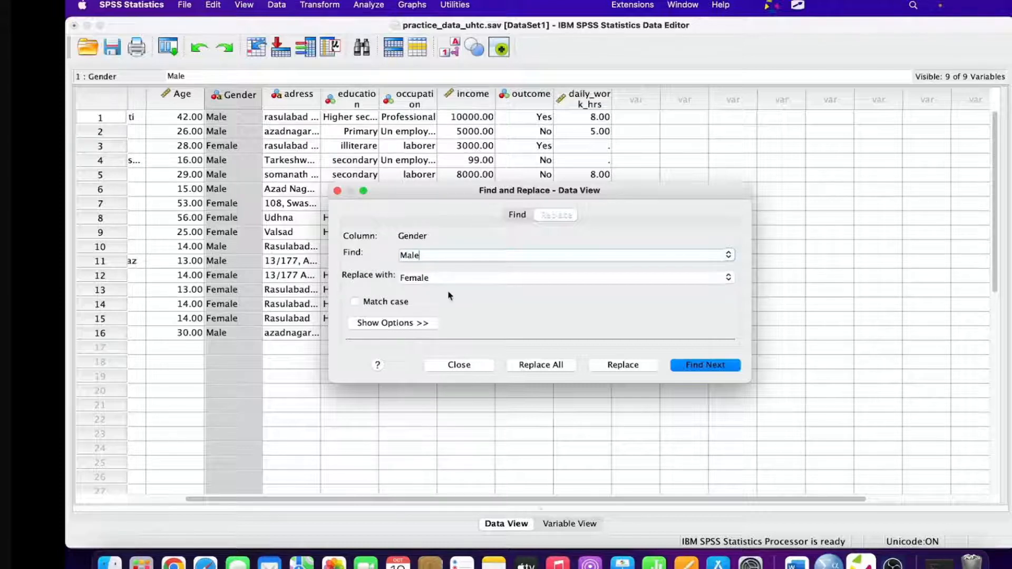
drag(440, 278, 390, 280)
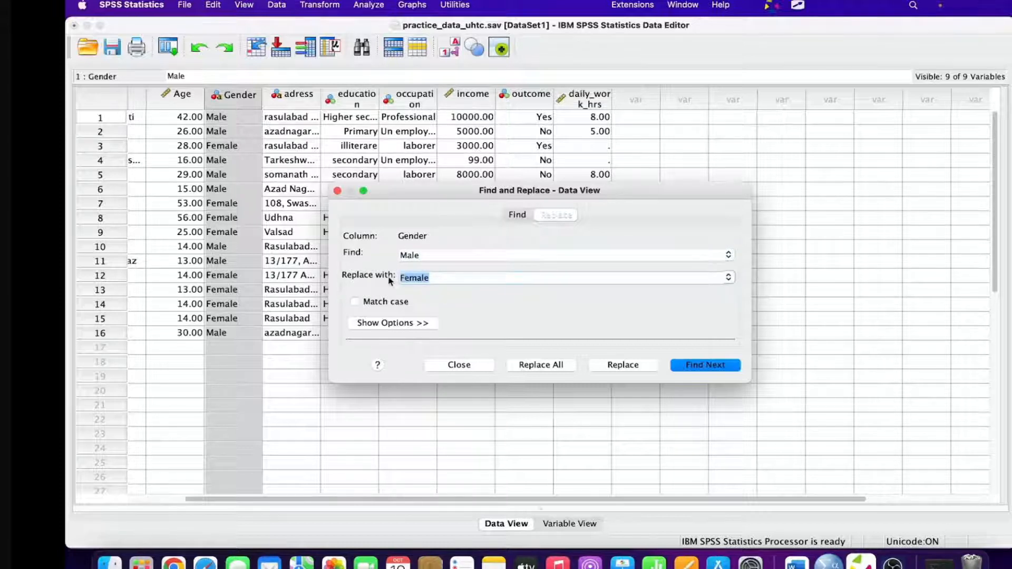
text(1)
click(547, 367)
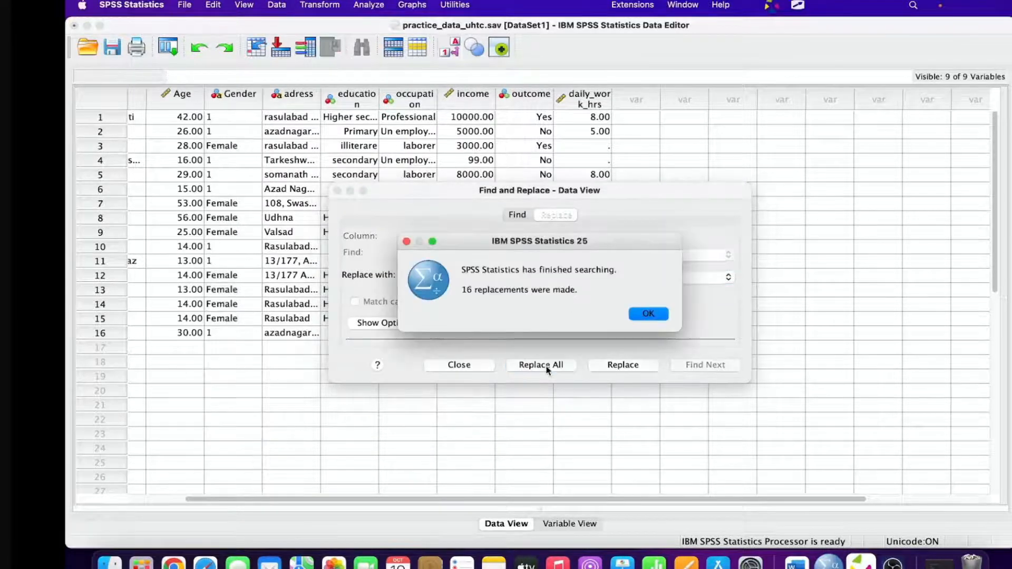
click(638, 315)
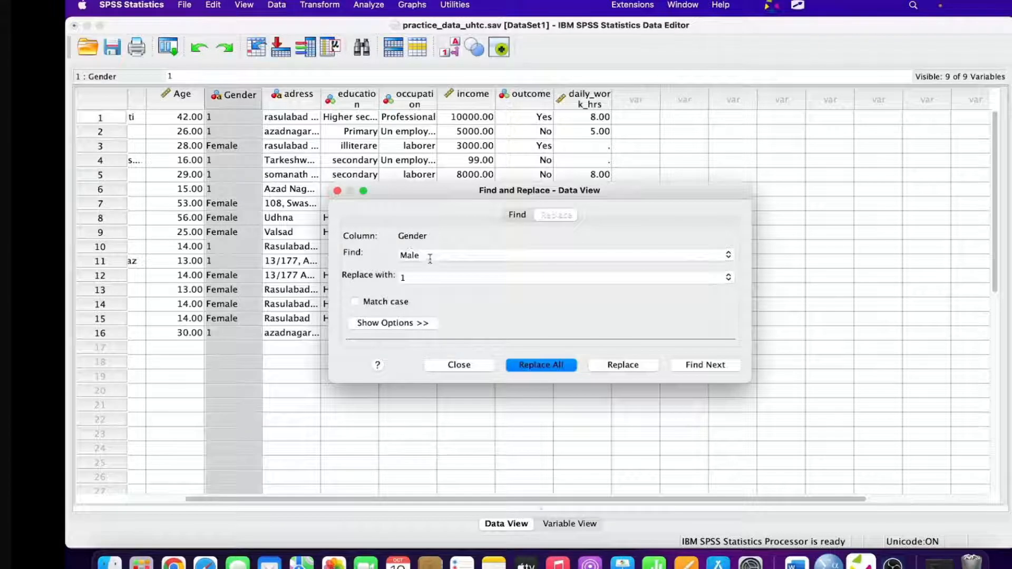
- Replace every Female in the Gender column with 2 and close Find and Replace
drag(430, 258, 376, 262)
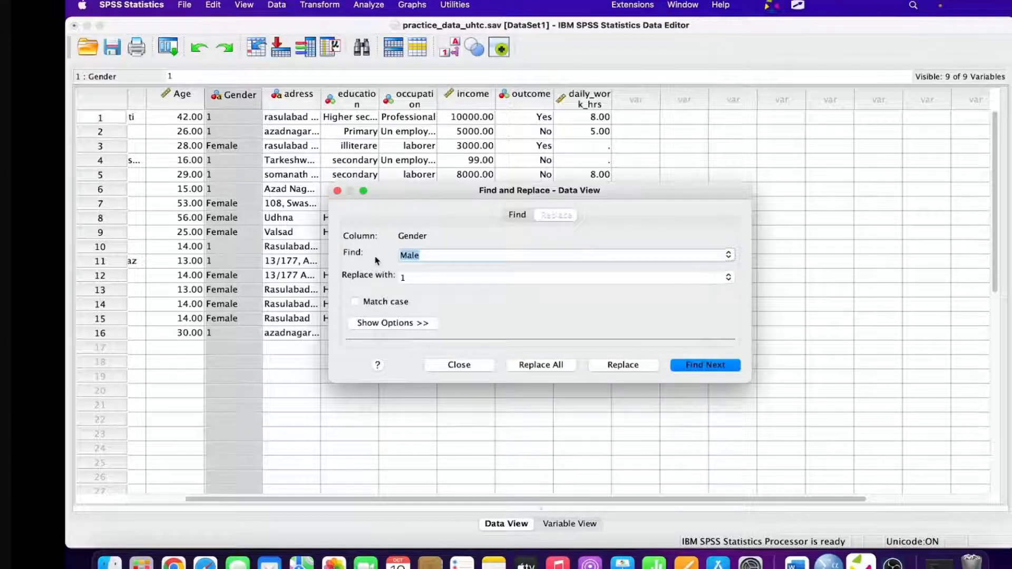
text(Female)
click(405, 277)
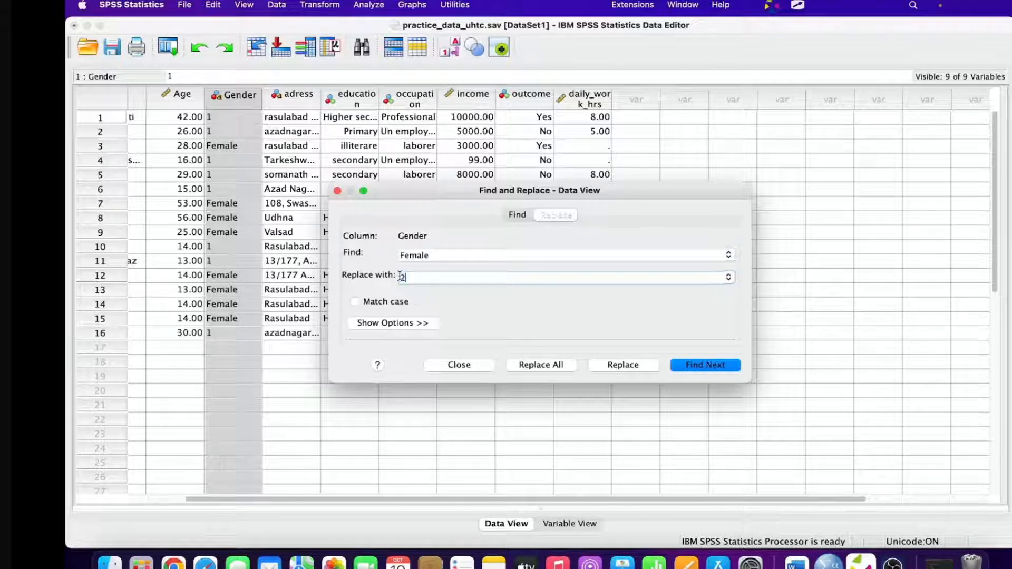
click(558, 367)
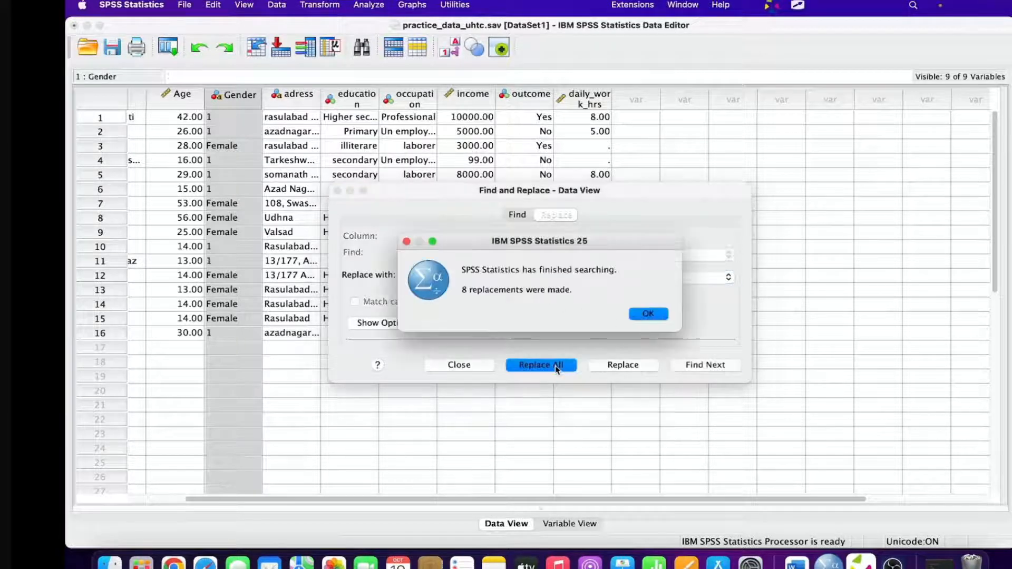
click(635, 315)
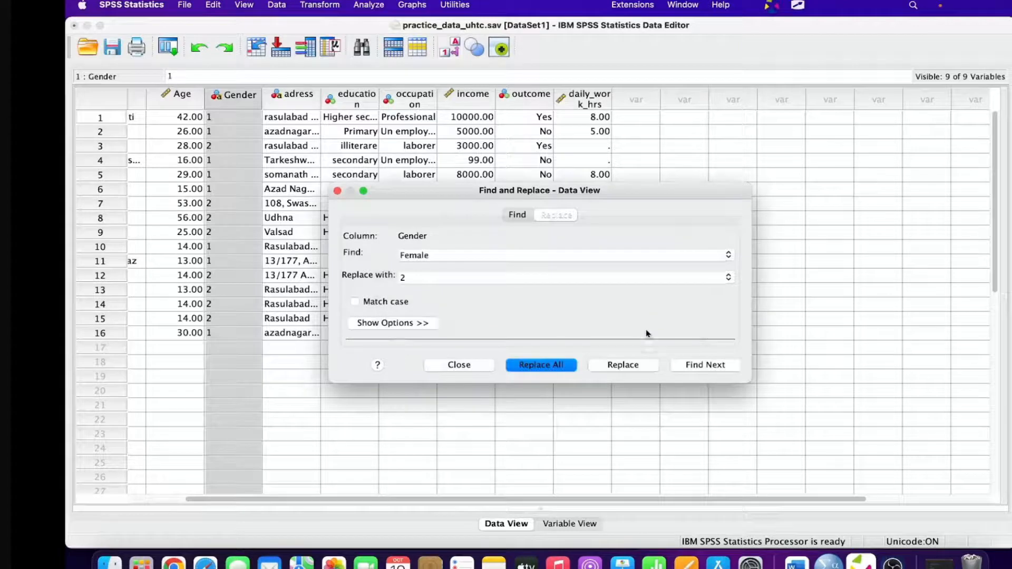
click(338, 191)
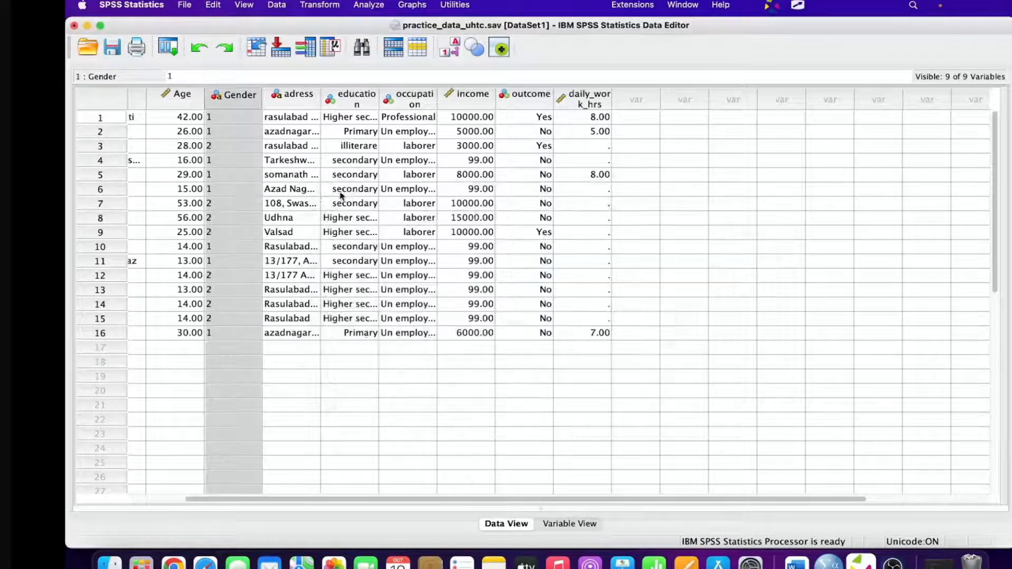
- Change the Gender variable's type to Numeric in Variable View, keeping width 8 and 0 decimal places
double_click(238, 96)
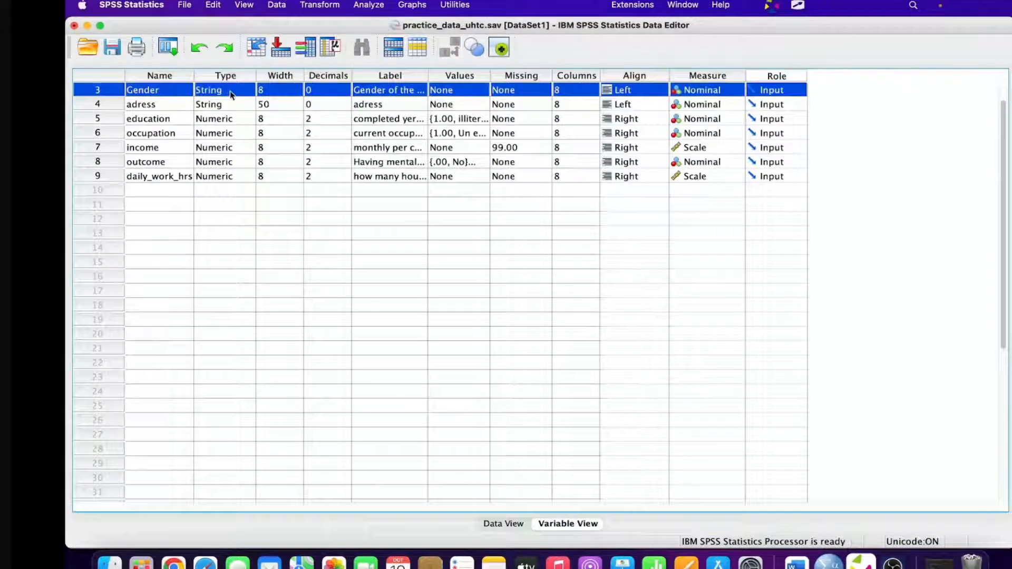
click(230, 94)
click(245, 90)
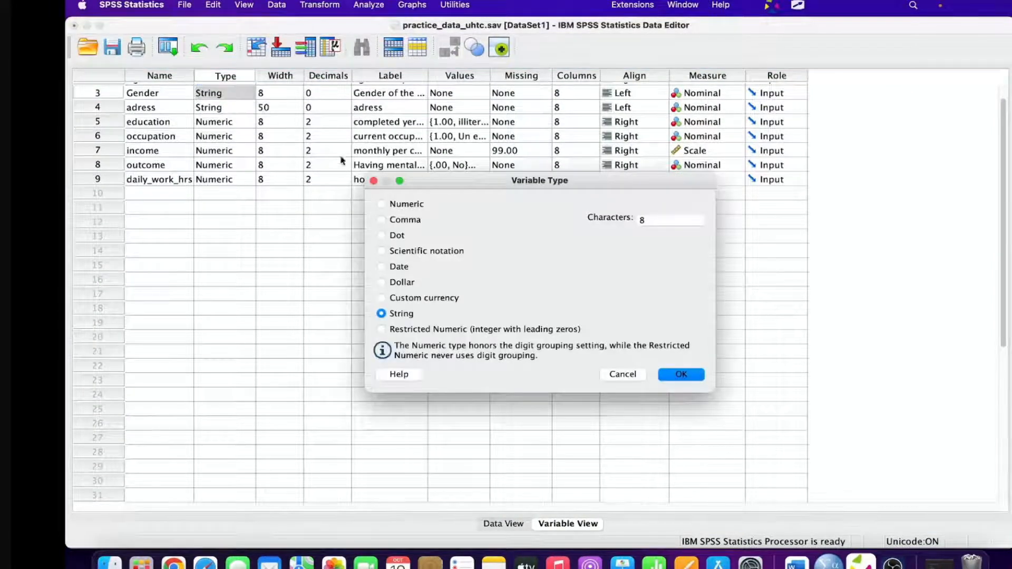
click(382, 204)
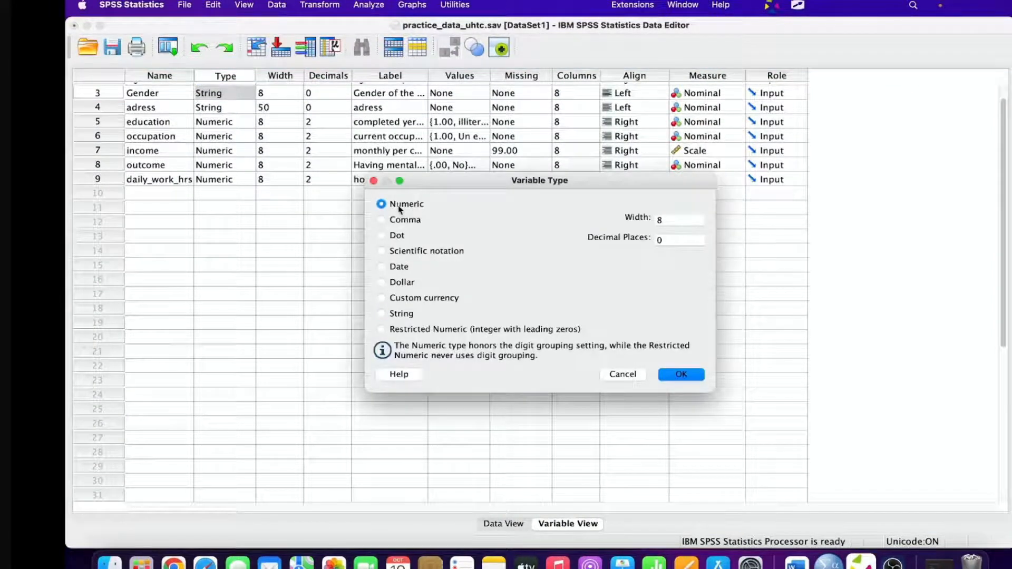
click(677, 376)
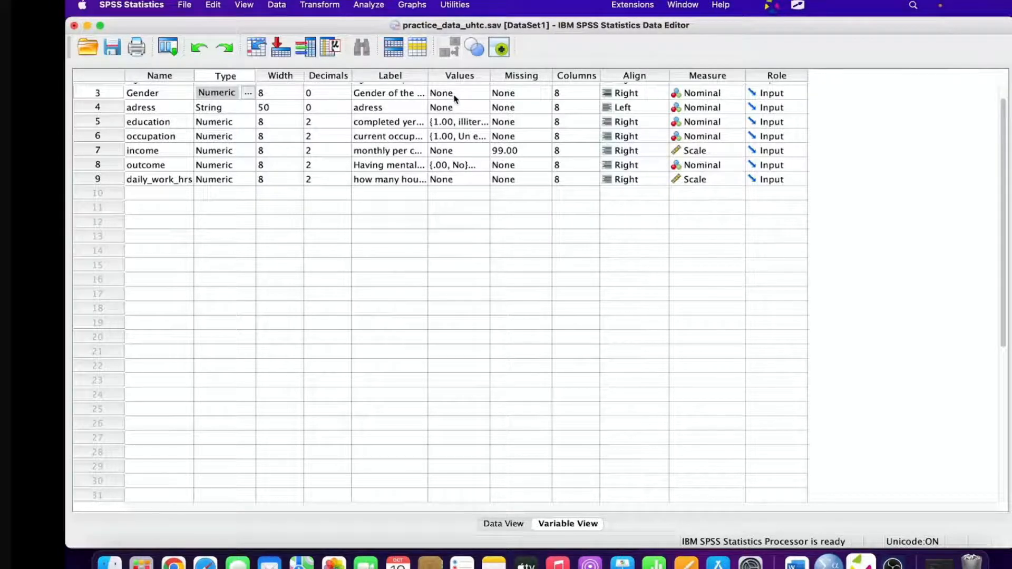
- Define value labels for the Gender variable: 1 = Male and 2 = Female
click(112, 98)
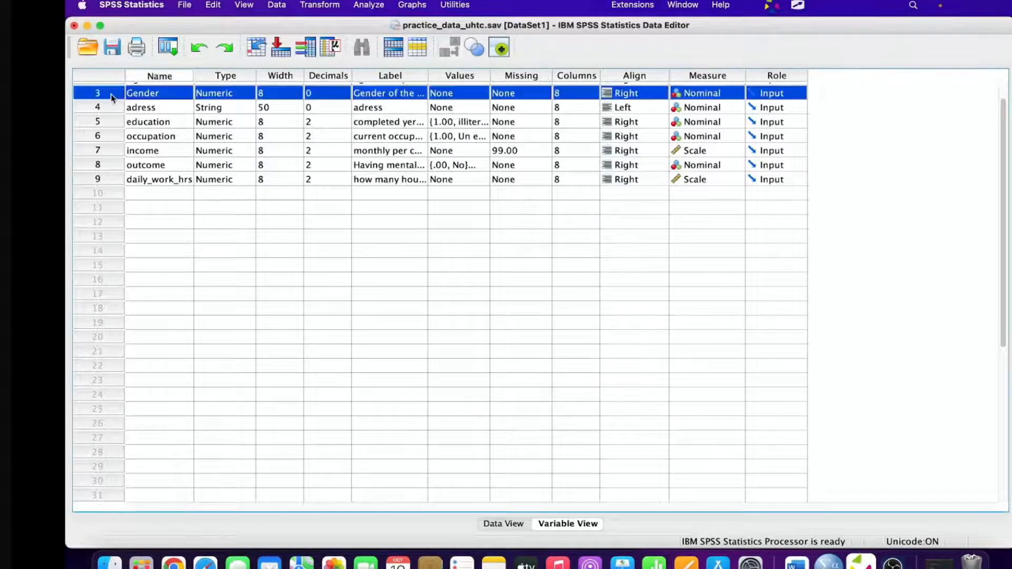
click(458, 97)
click(482, 94)
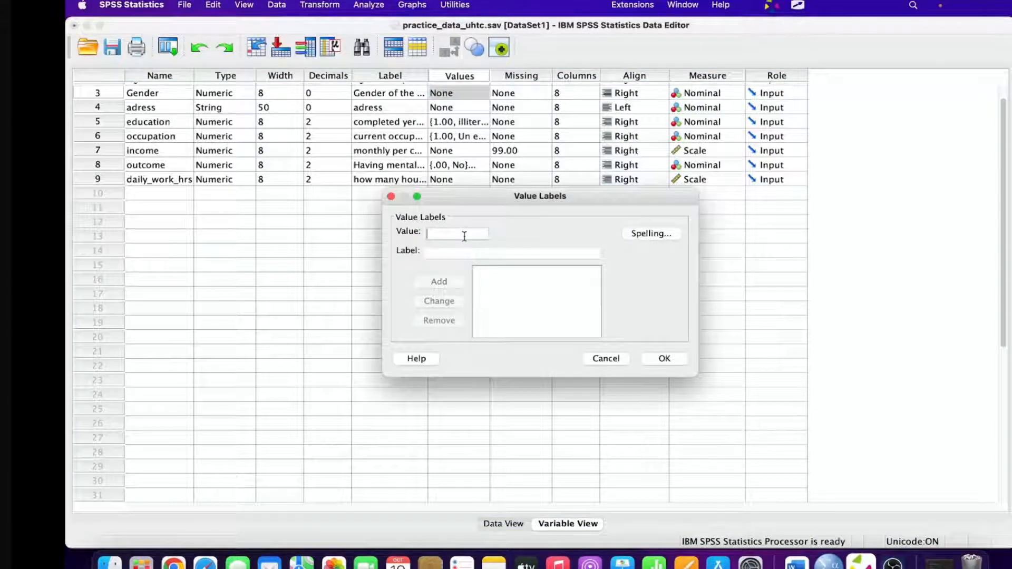
key(Tab)
text(M)
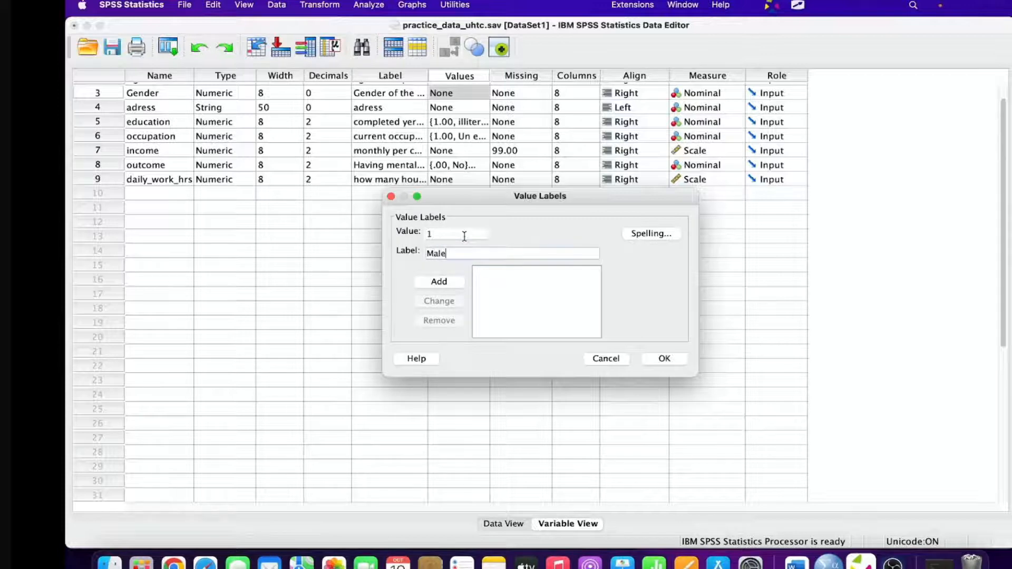
key(Tab)
key(space)
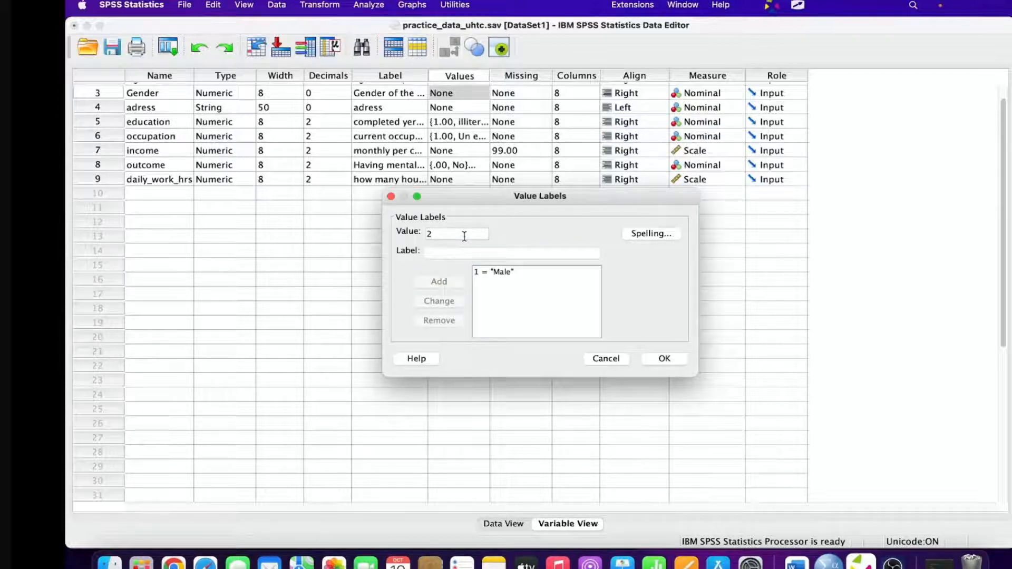
text(Female)
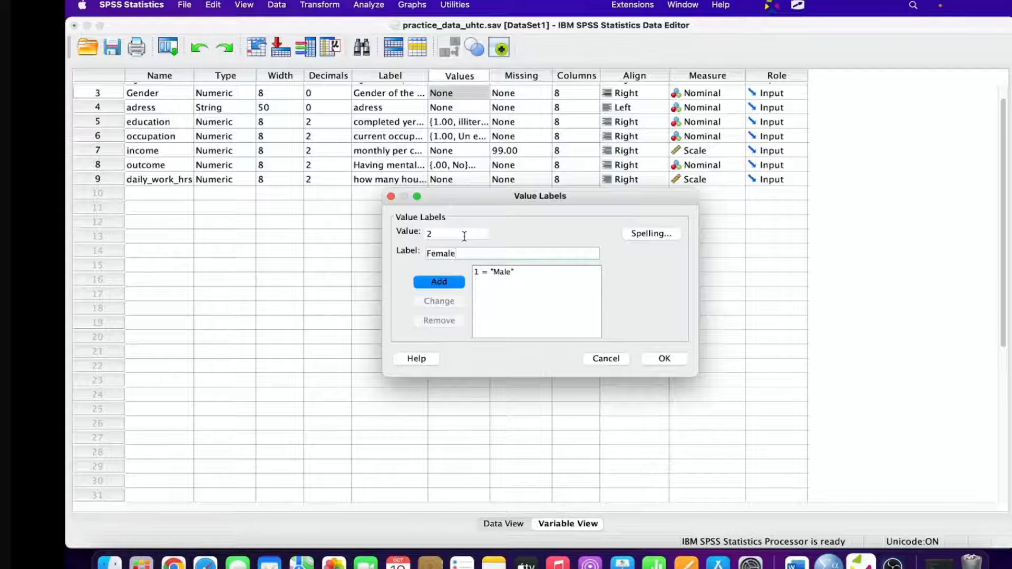
key(Return)
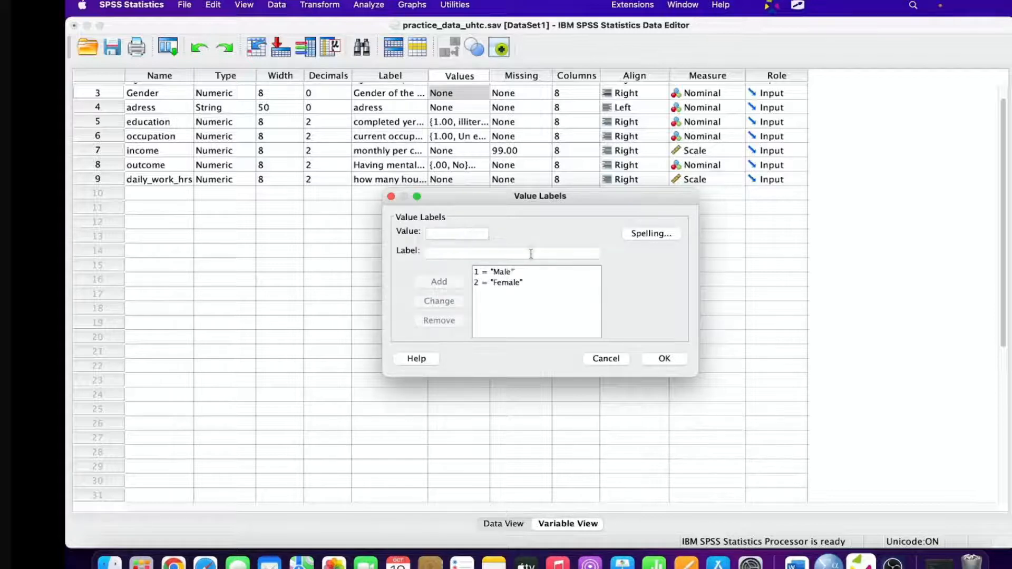
click(665, 359)
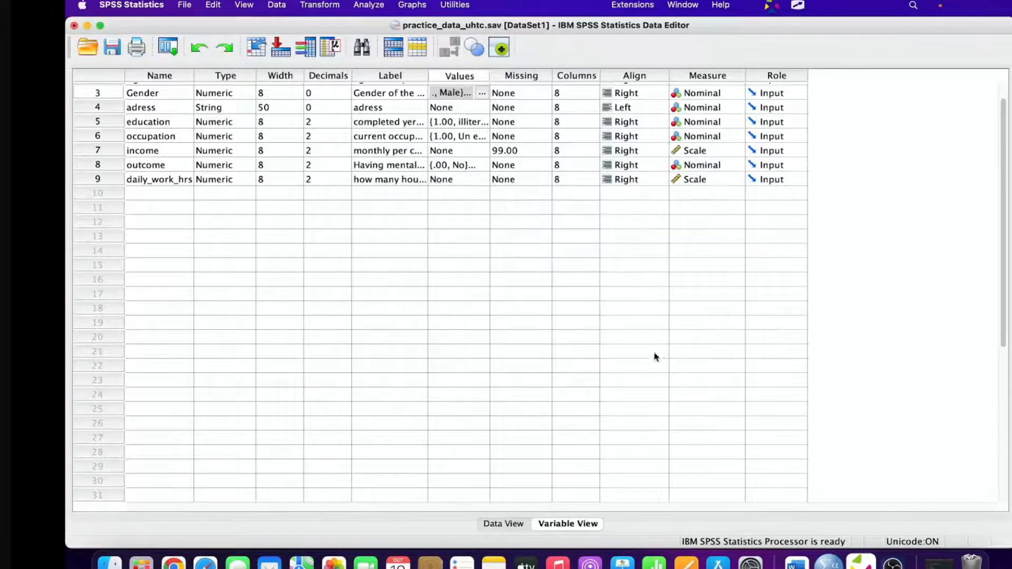
- Return to the Gender column in Data View and toggle the value labels off and on to compare codes with labels
double_click(97, 93)
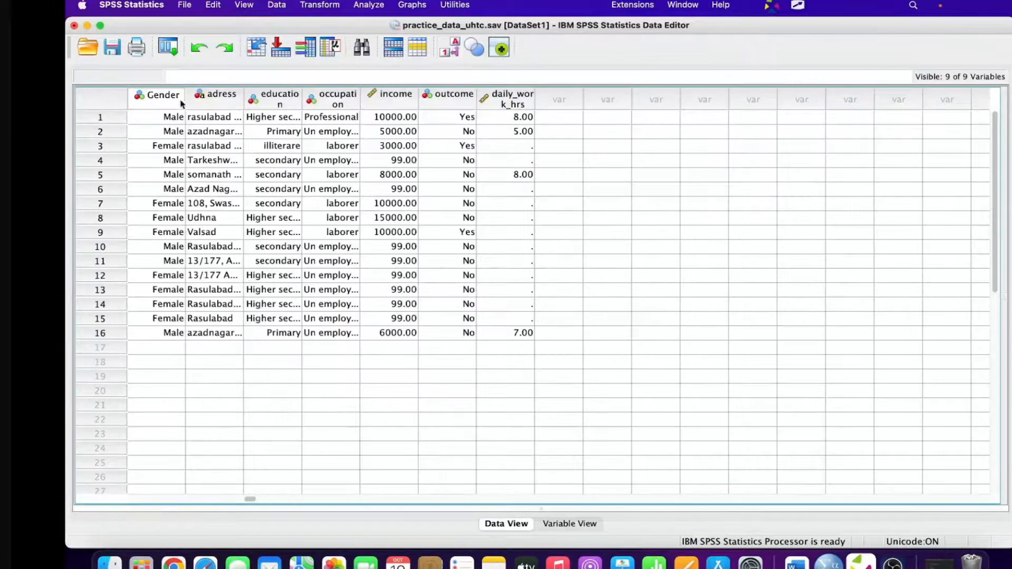
click(452, 49)
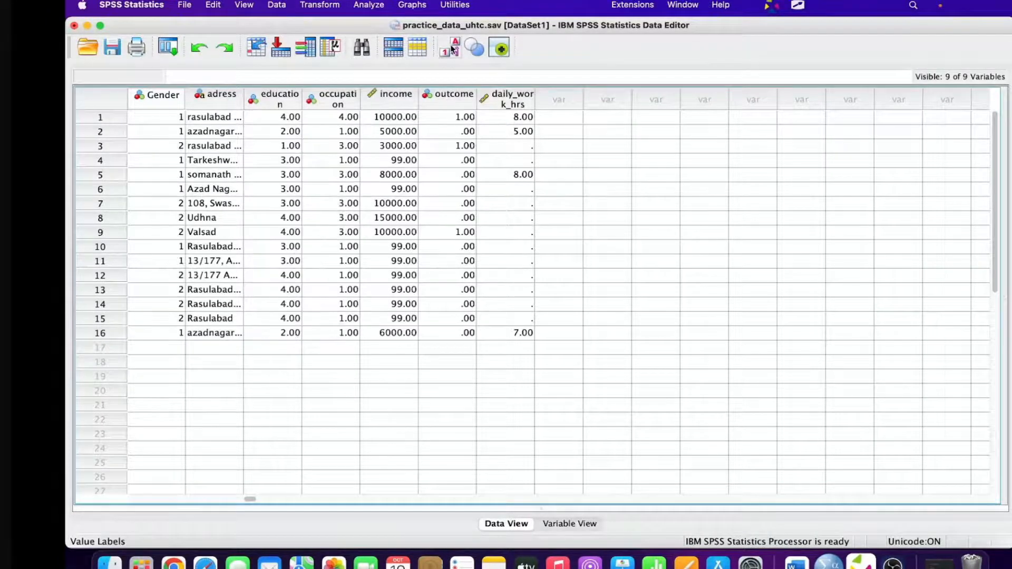
click(452, 49)
click(451, 49)
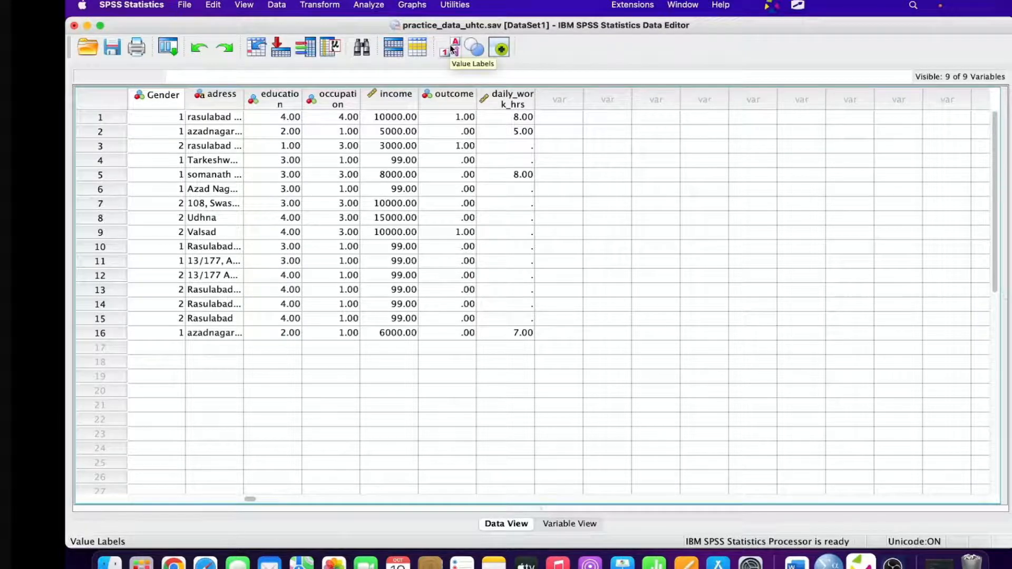
click(452, 49)
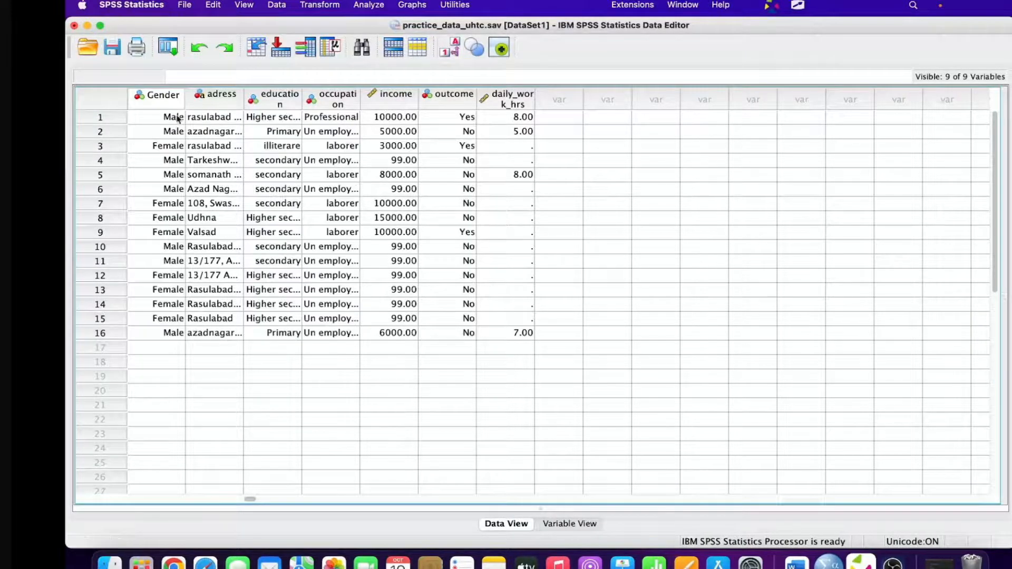
click(453, 50)
click(454, 50)
click(213, 5)
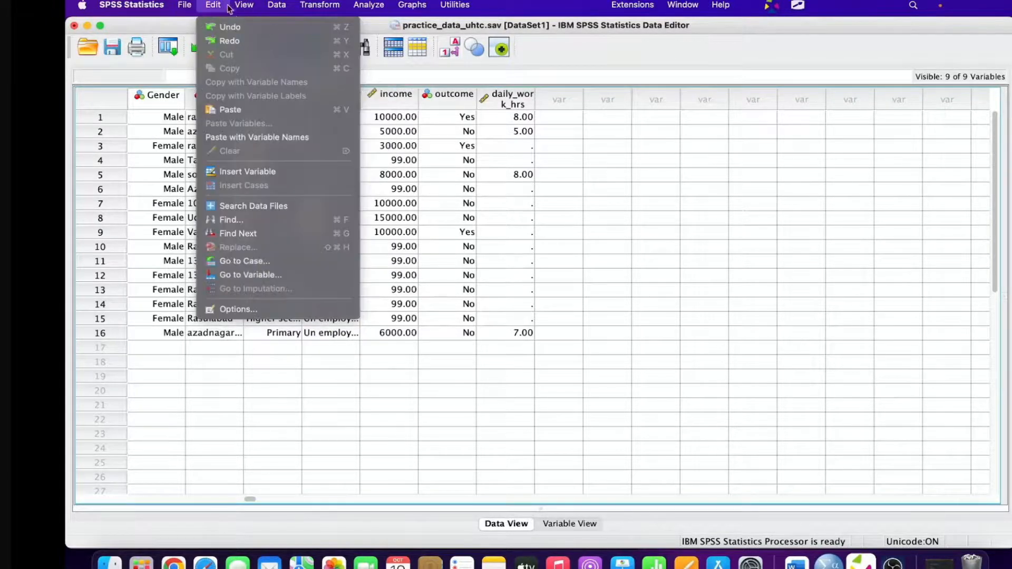
mouse_move(243, 5)
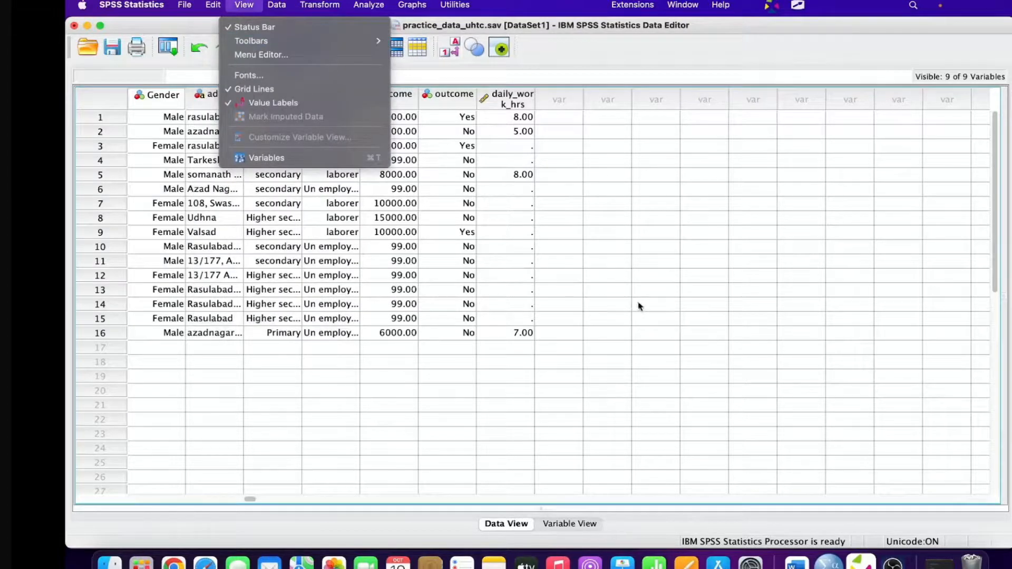